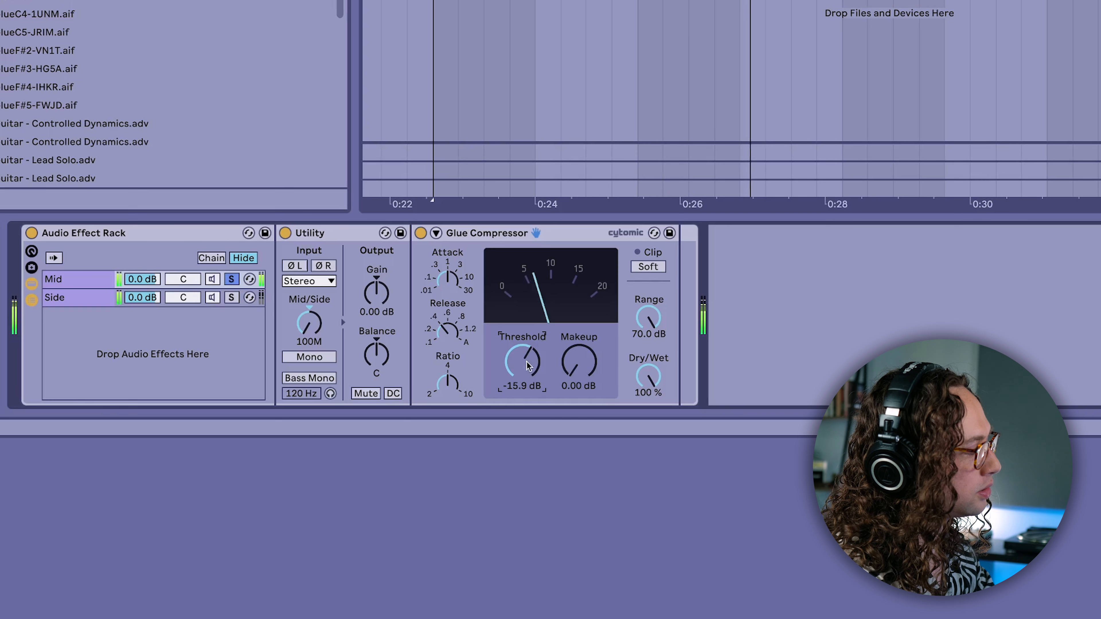
# - Set the Mid chain's Glue Compressor makeup gain to 2.22 dB, compare it bypassed and active, and shorten its release
pyautogui.moveTo(580, 382); pyautogui.dragTo(580, 371)
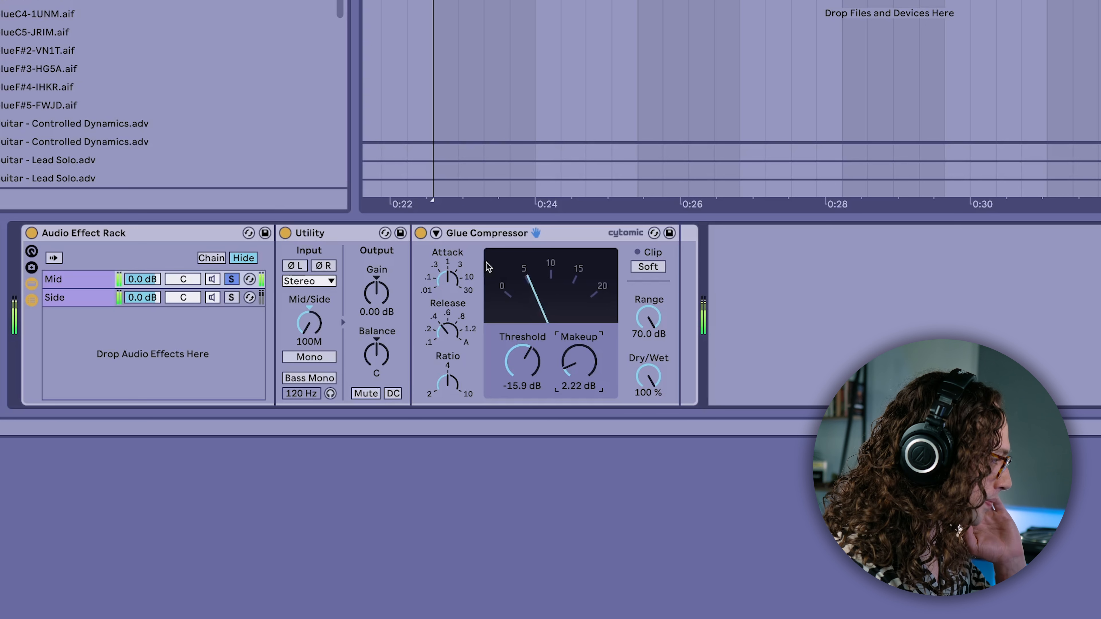
pyautogui.click(419, 233)
pyautogui.click(421, 233)
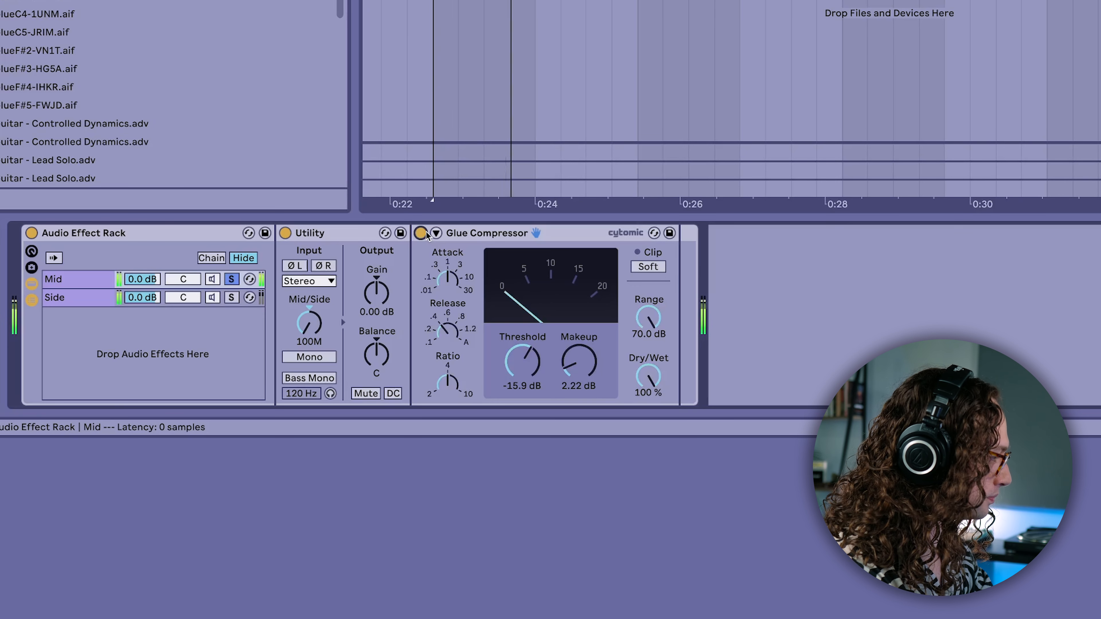
pyautogui.moveTo(447, 334); pyautogui.dragTo(448, 346)
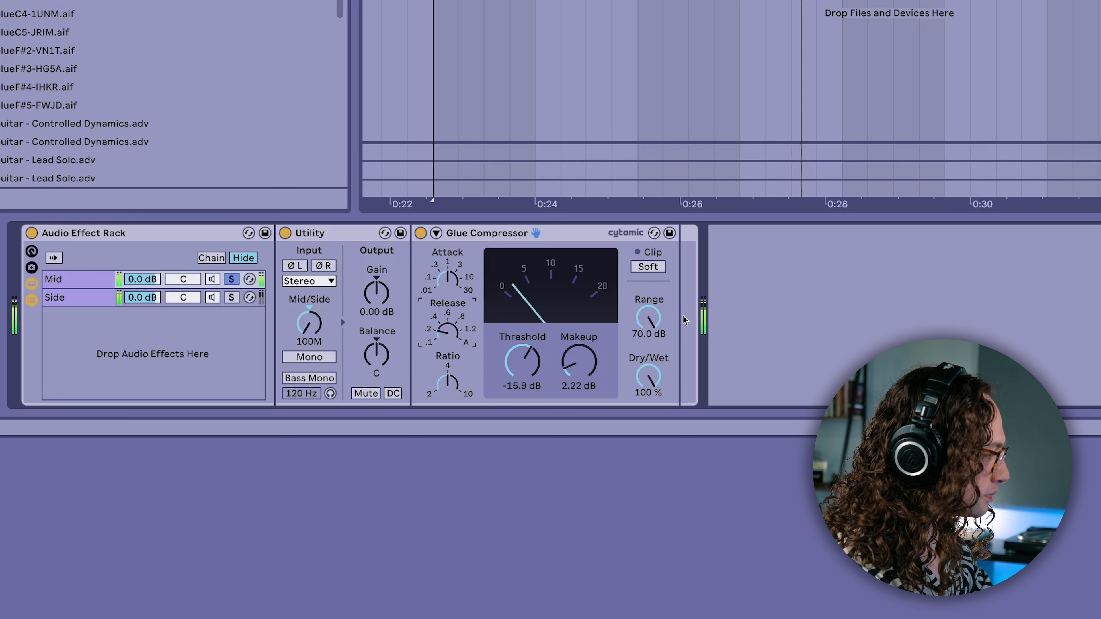
# - Solo the Side chain of the drum rack and listen to it on its own
pyautogui.click(231, 298)
pyautogui.press('space')
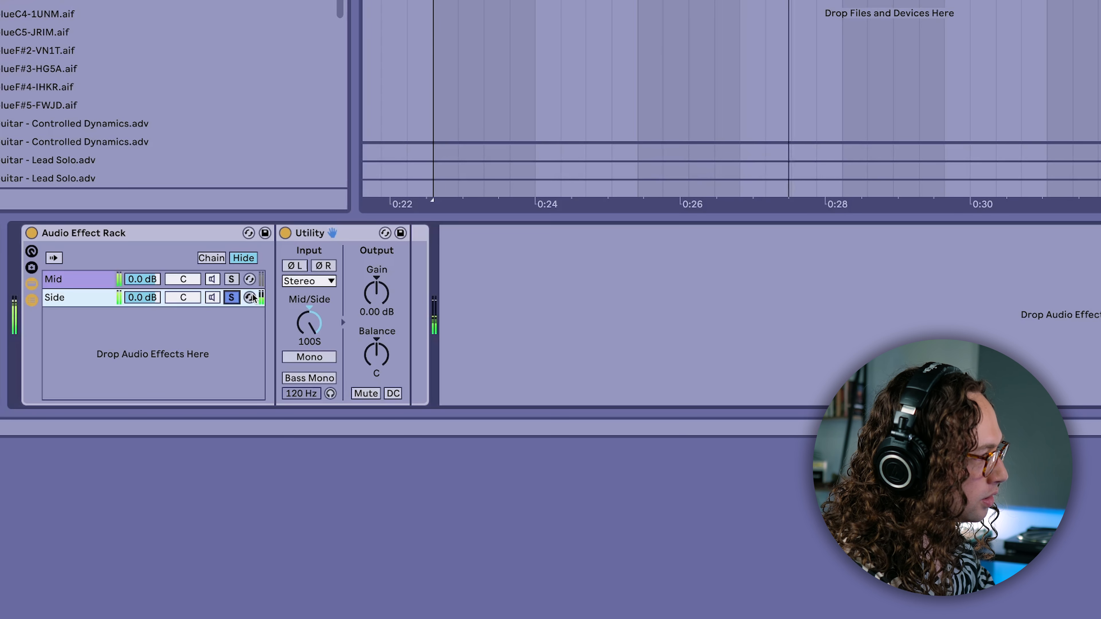
pyautogui.click(224, 318)
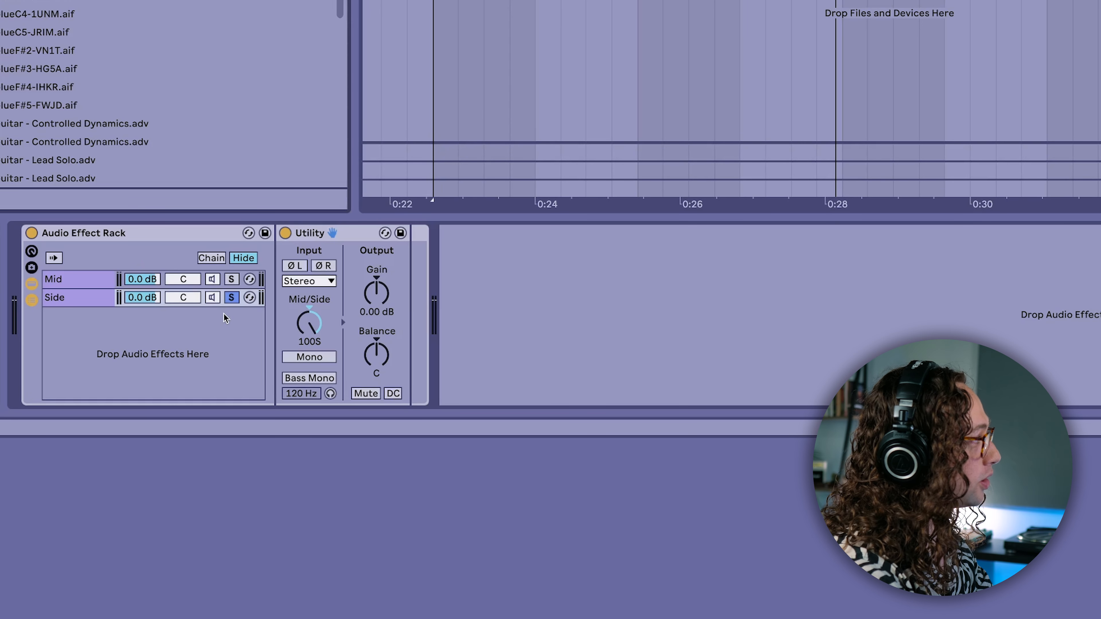
# - Add a Glue Compressor after Utility on the Side chain, set its threshold to -40 dB, and unsolo the chain
pyautogui.moveTo(65, 0); pyautogui.dragTo(453, 294)
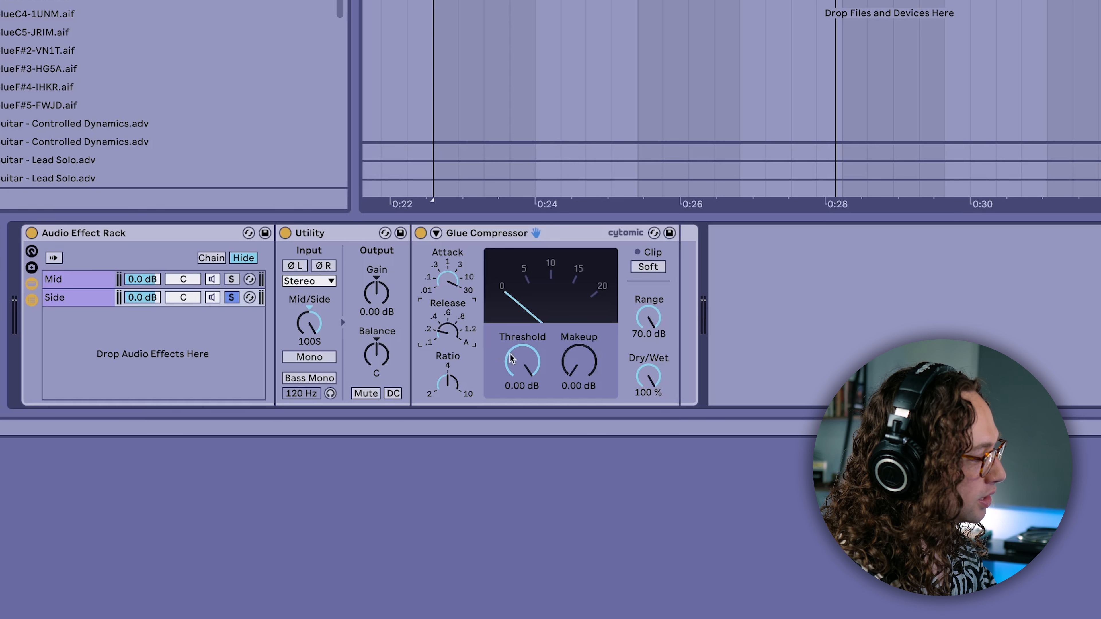
pyautogui.press('space')
pyautogui.moveTo(511, 358); pyautogui.dragTo(511, 427)
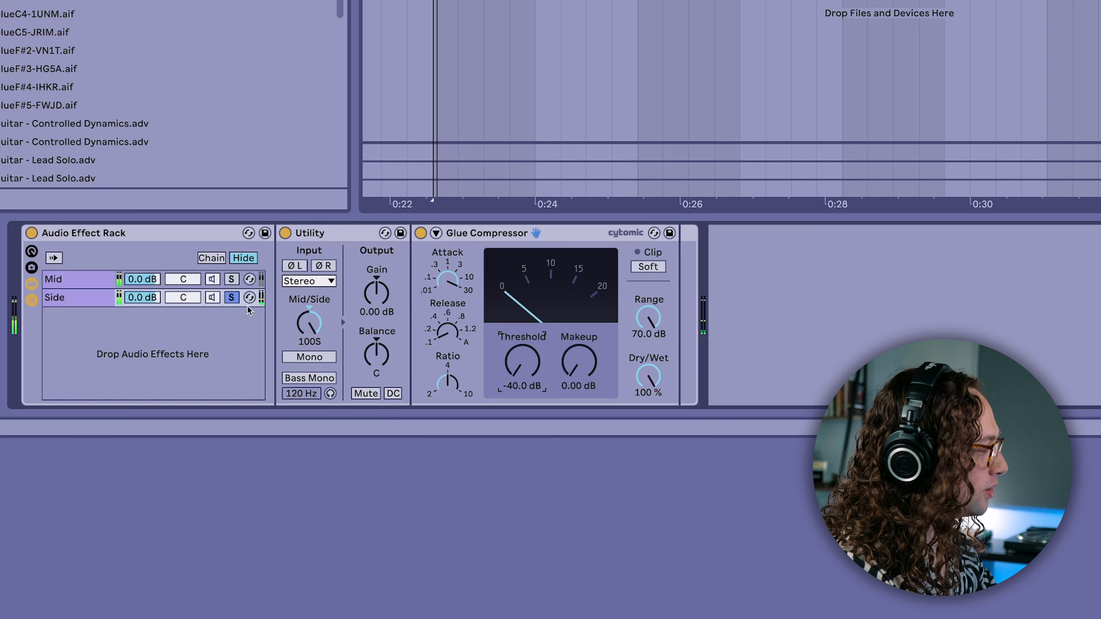
pyautogui.click(232, 298)
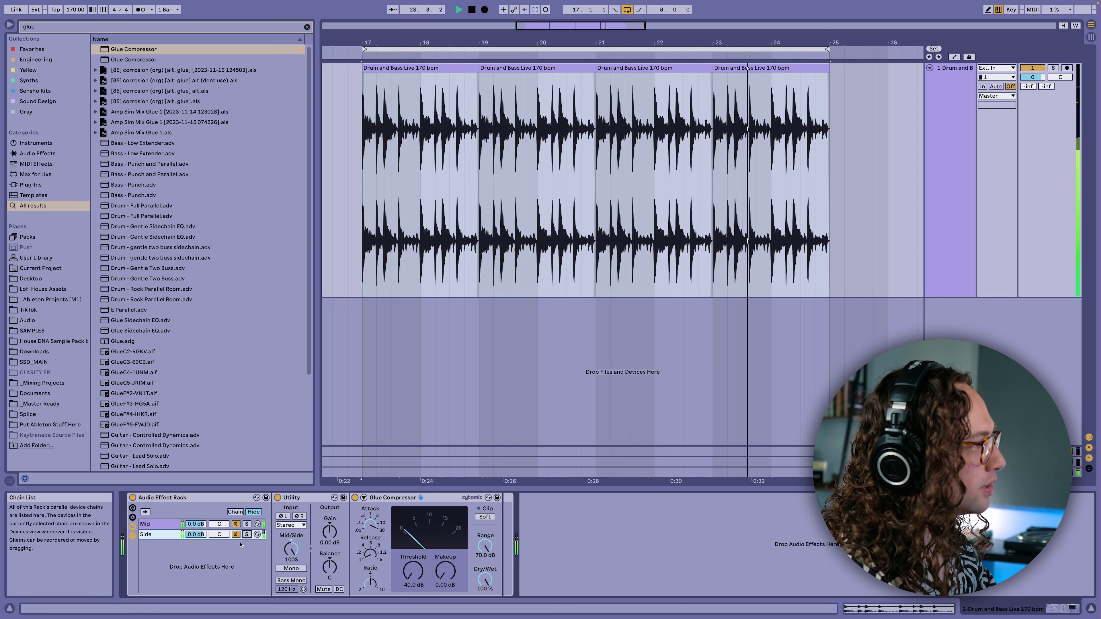
# - Play the drum loop and compare the sound with the Audio Effect Rack bypassed and active
pyautogui.press('space')
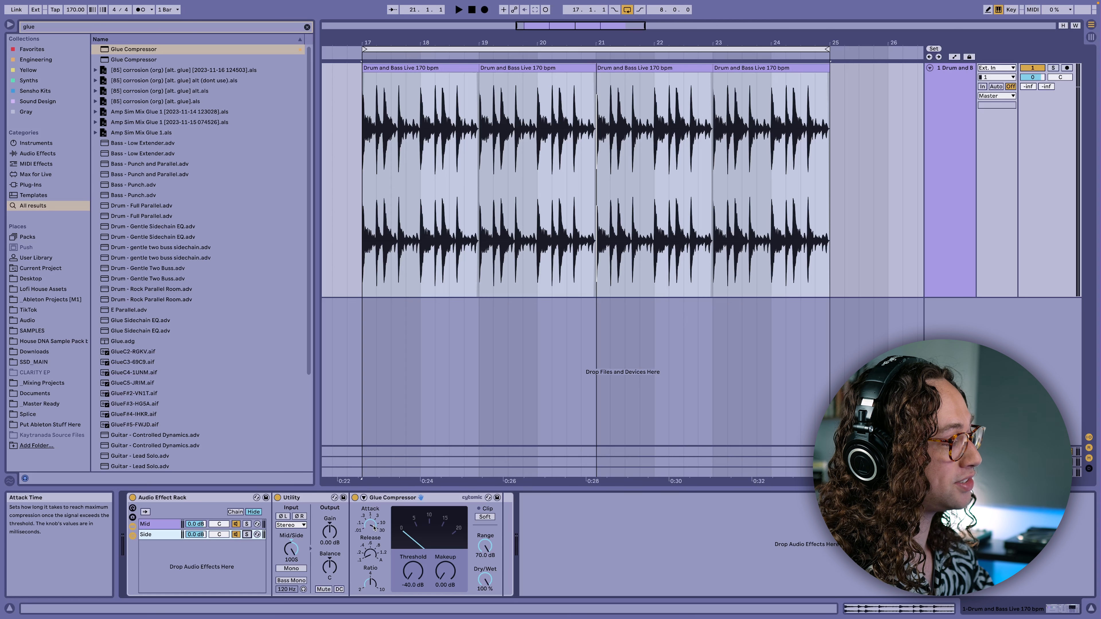
pyautogui.press('space')
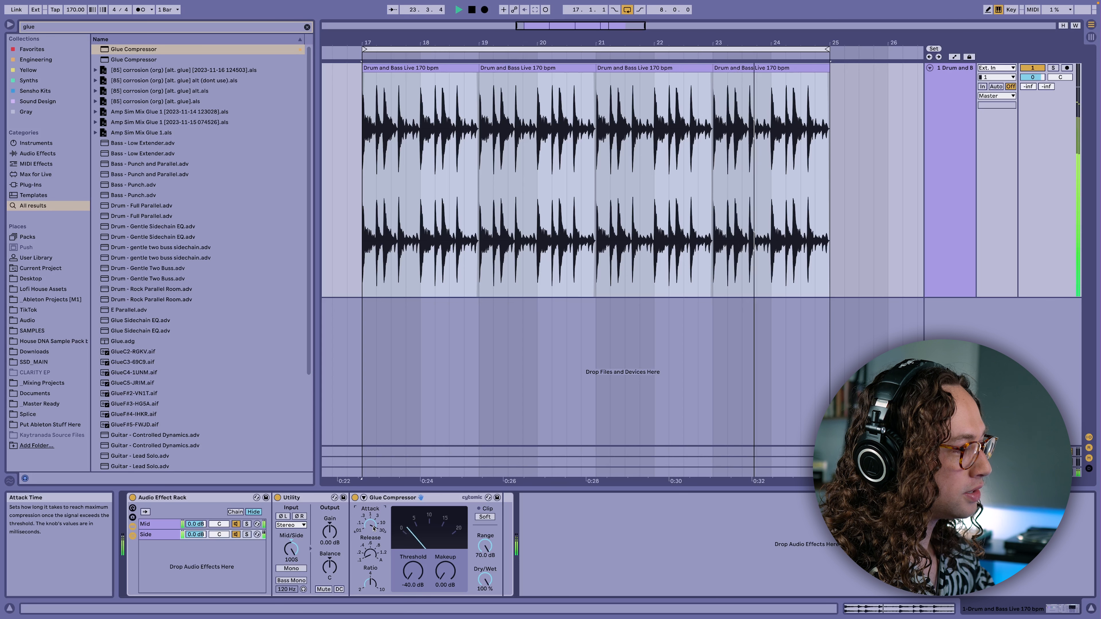
pyautogui.press('space')
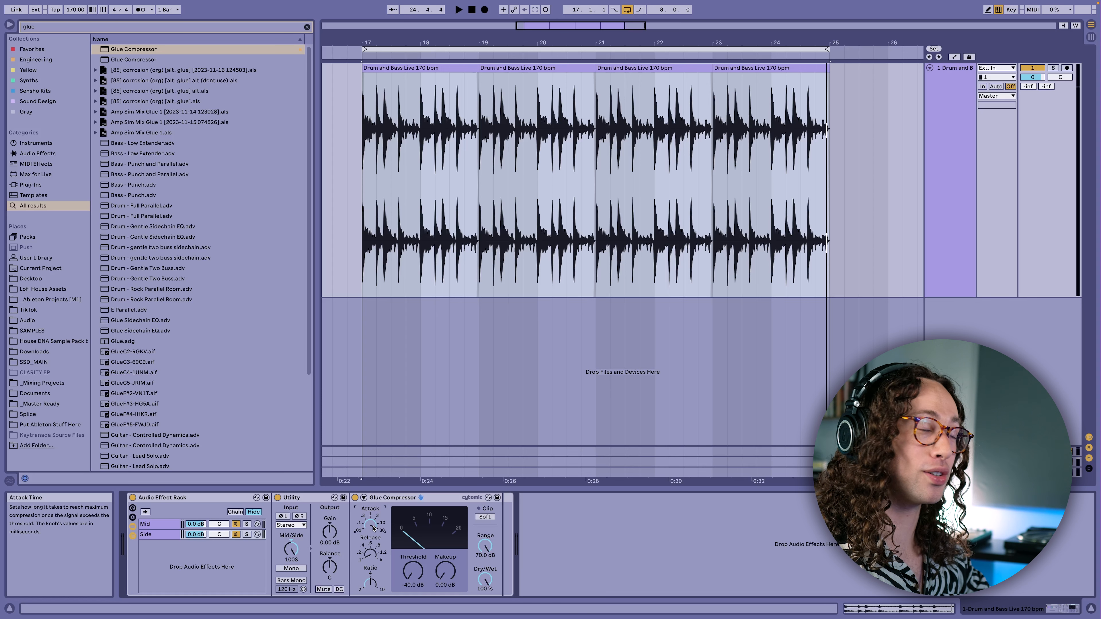
pyautogui.press('space')
pyautogui.click(133, 498)
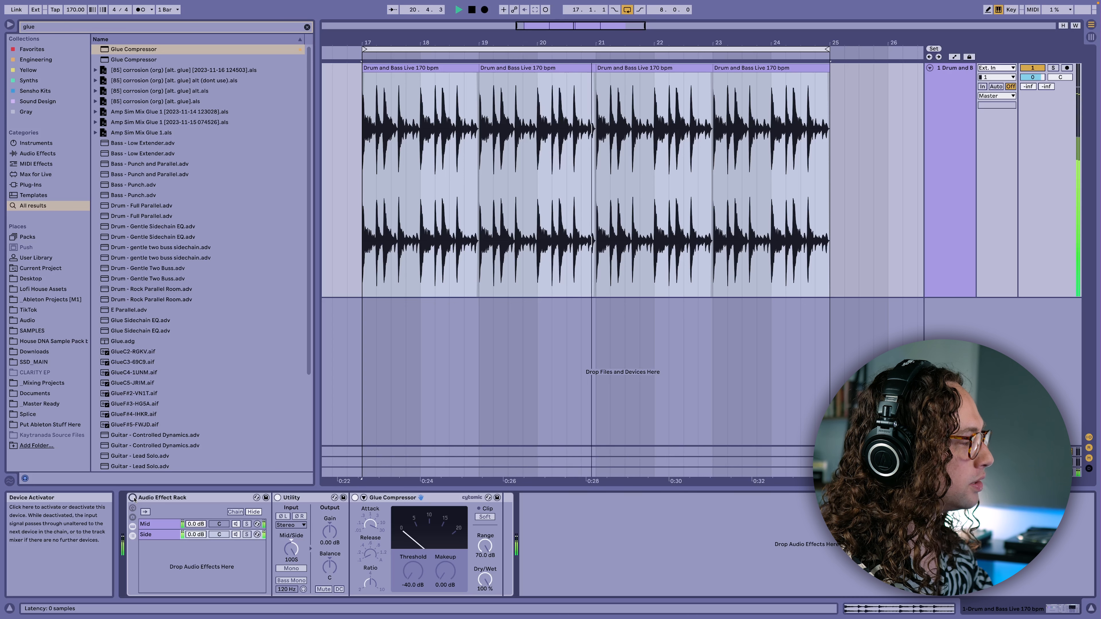
pyautogui.click(133, 498)
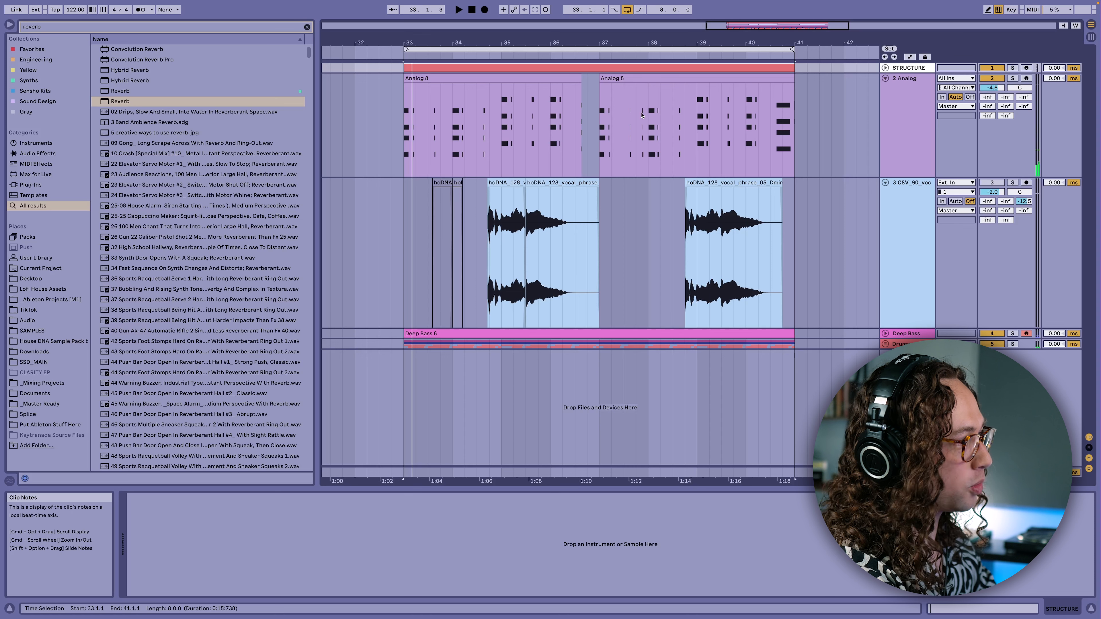
# - Audition the 122 BPM arrangement and add a Compressor after Utility on the MID chain of the Analog track's Mid Side Matrix
pyautogui.press('space')
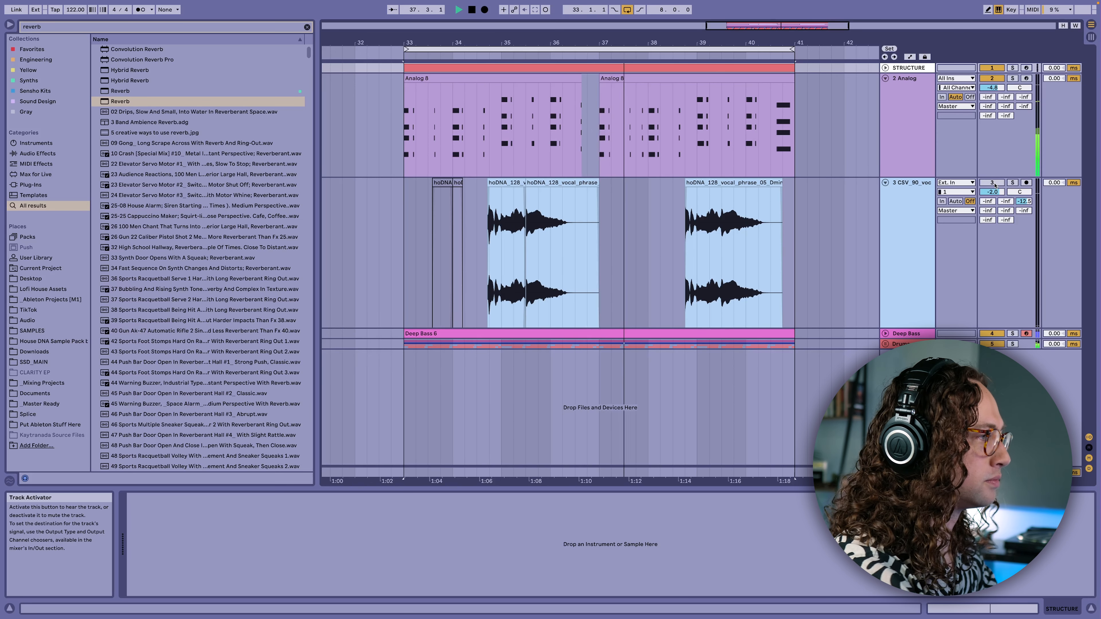
pyautogui.click(919, 137)
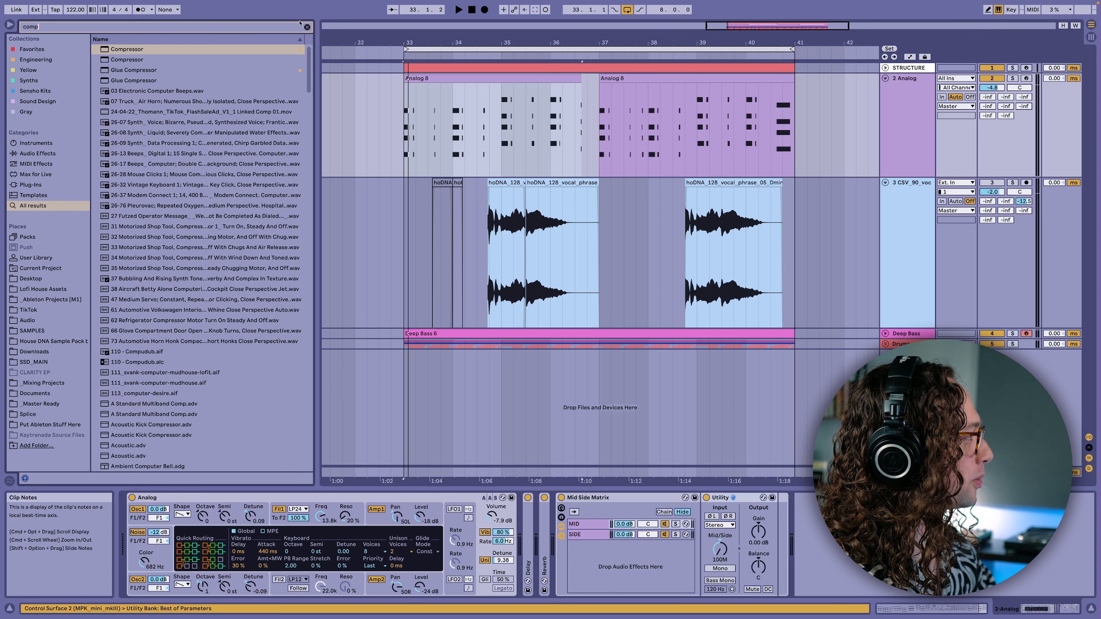
pyautogui.moveTo(160, 49); pyautogui.dragTo(169, 73)
pyautogui.moveTo(516, 432); pyautogui.dragTo(826, 543)
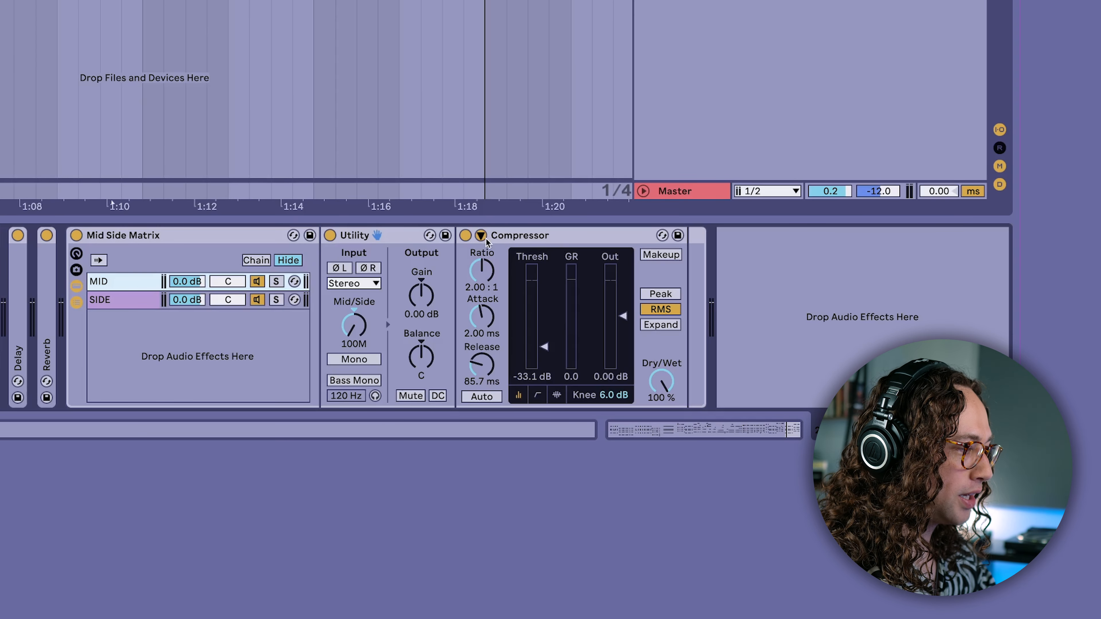
# - Set the MID Compressor's ratio to inf:1 and enable its sidechain with Kick as the audio source
pyautogui.moveTo(485, 284); pyautogui.dragTo(492, 278)
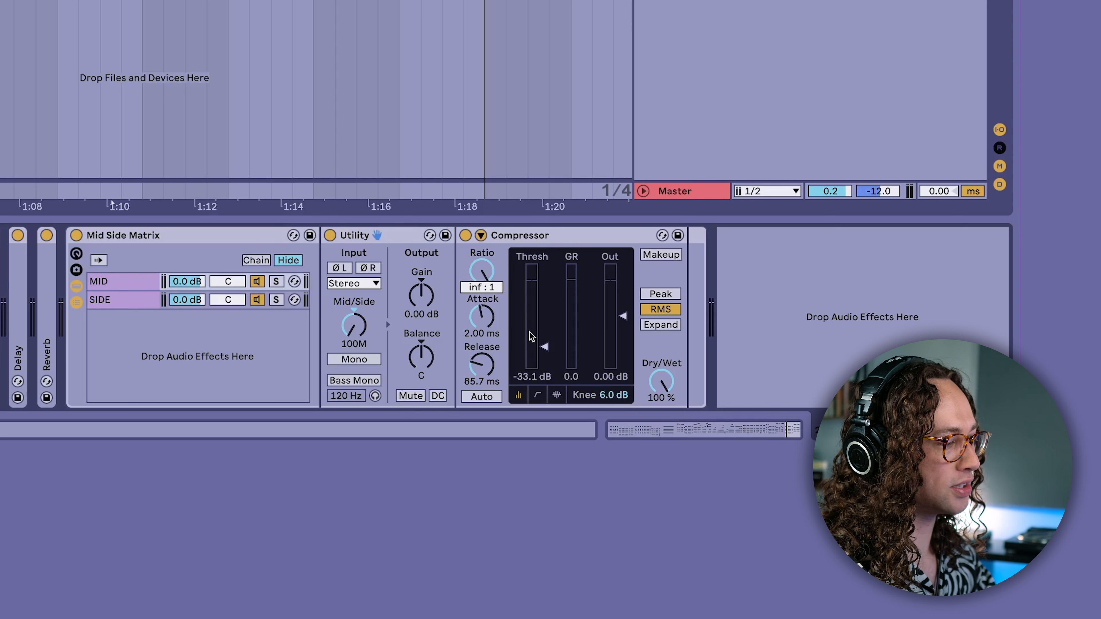
pyautogui.click(481, 236)
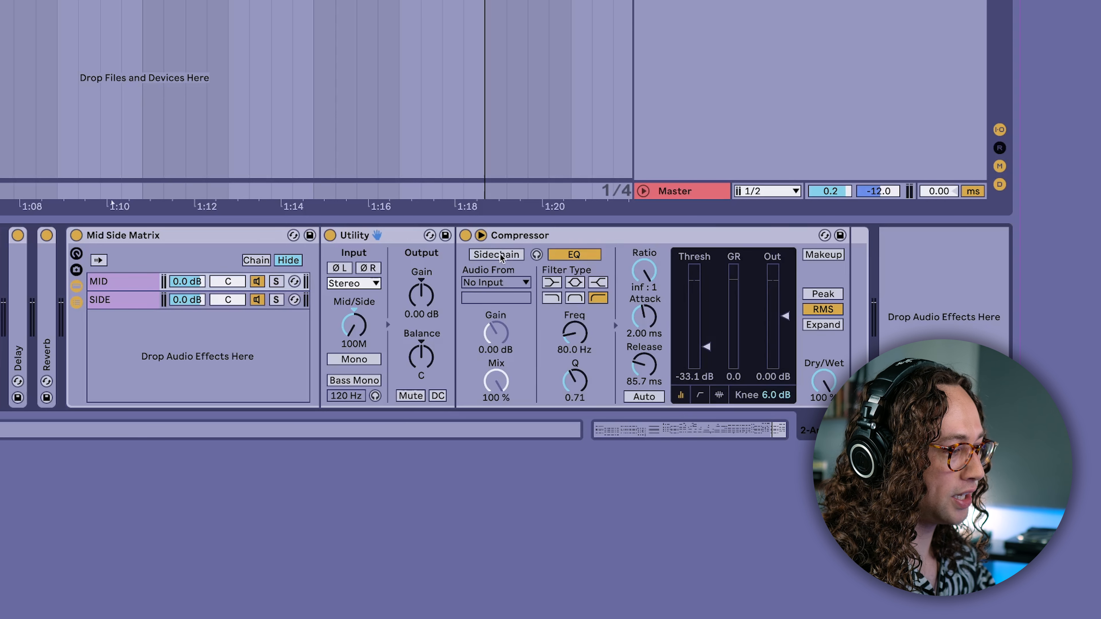
pyautogui.click(503, 256)
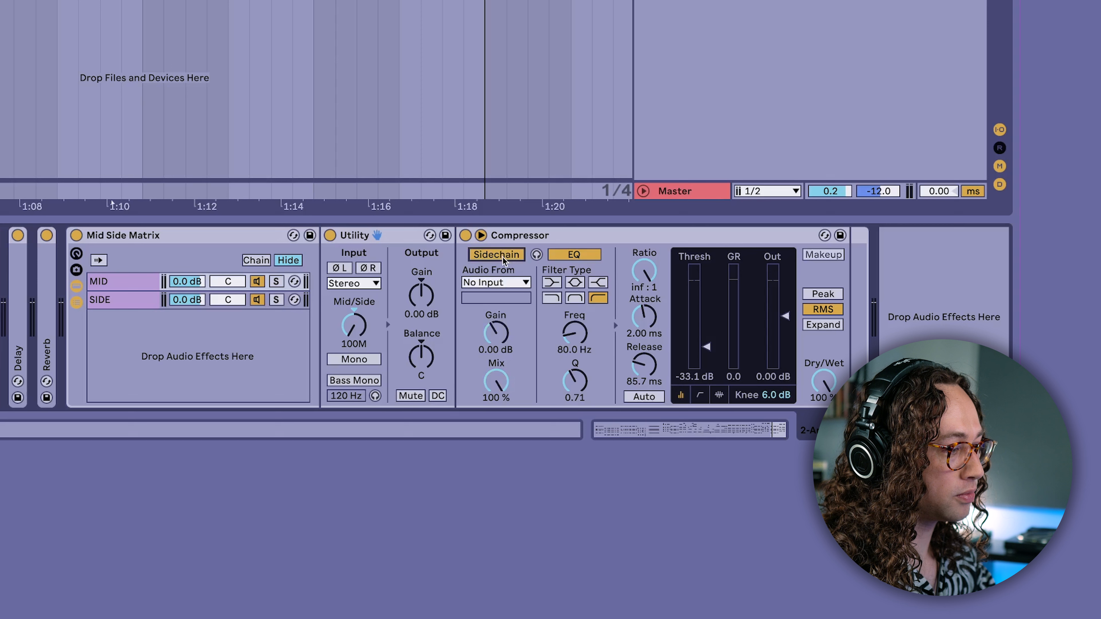
pyautogui.click(526, 283)
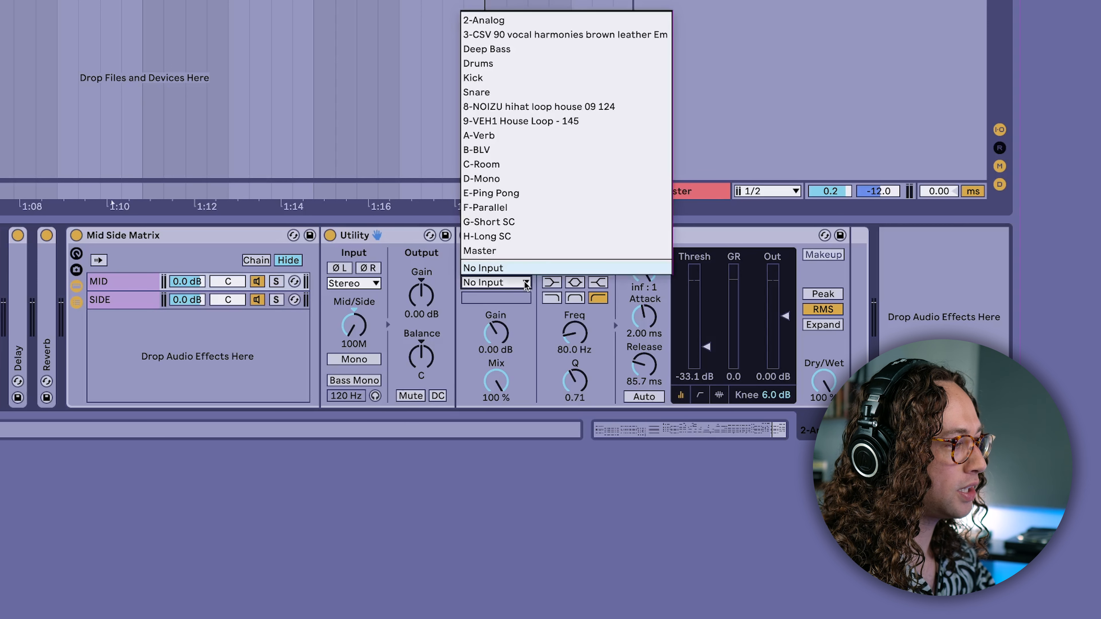
pyautogui.click(511, 79)
# - Set the MID Compressor's threshold to -40.1 dB while listening to the chain soloed, and unsolo it
pyautogui.click(276, 282)
pyautogui.press('space')
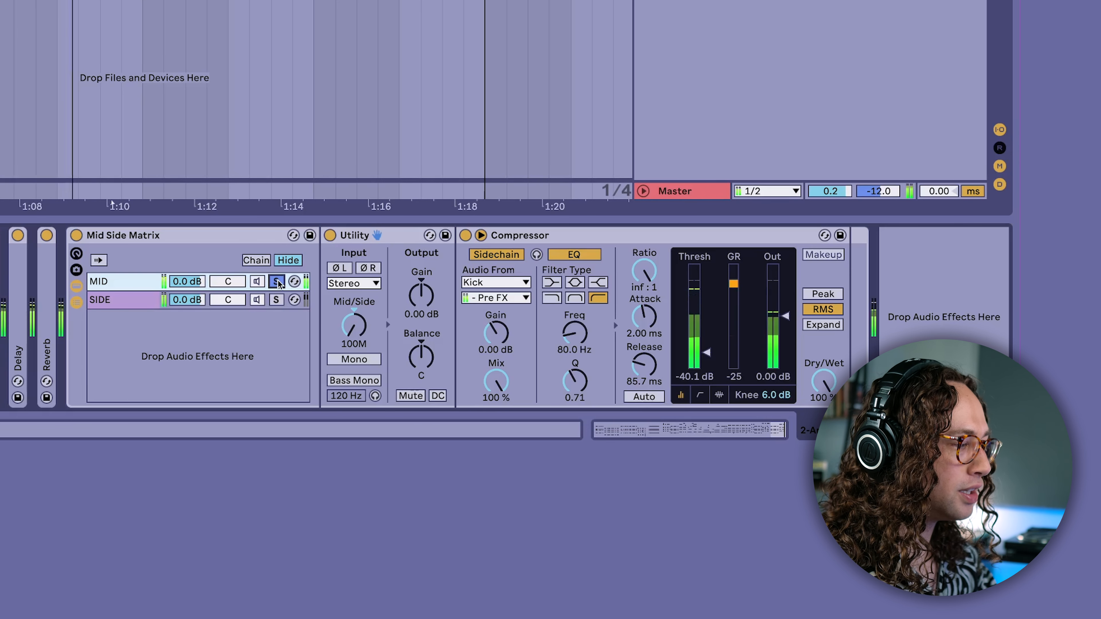
pyautogui.click(277, 282)
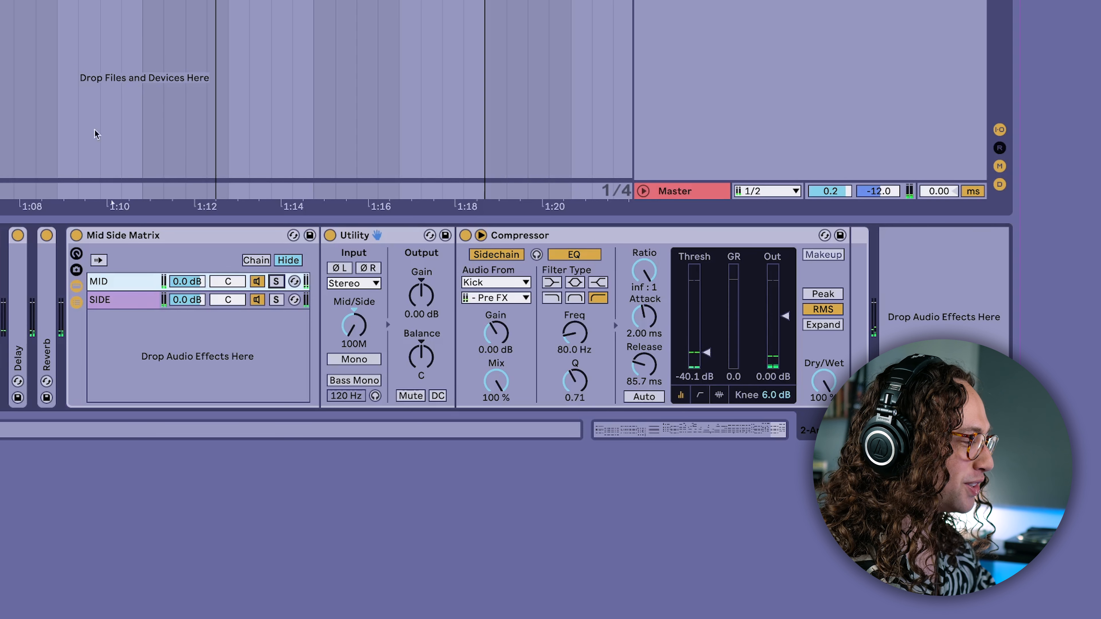
# - Add a Compressor to the SIDE chain with an inf:1 ratio and its sidechain fed from Kick
pyautogui.click(130, 294)
pyautogui.moveTo(0, 191); pyautogui.dragTo(146, 304)
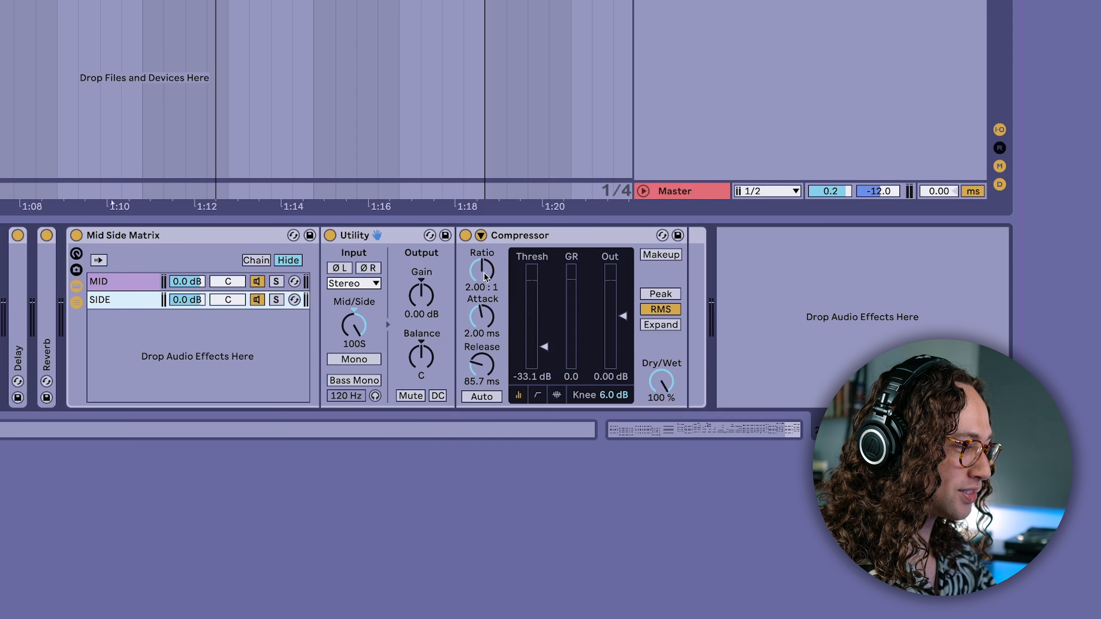
pyautogui.moveTo(485, 277); pyautogui.dragTo(486, 260)
pyautogui.click(481, 236)
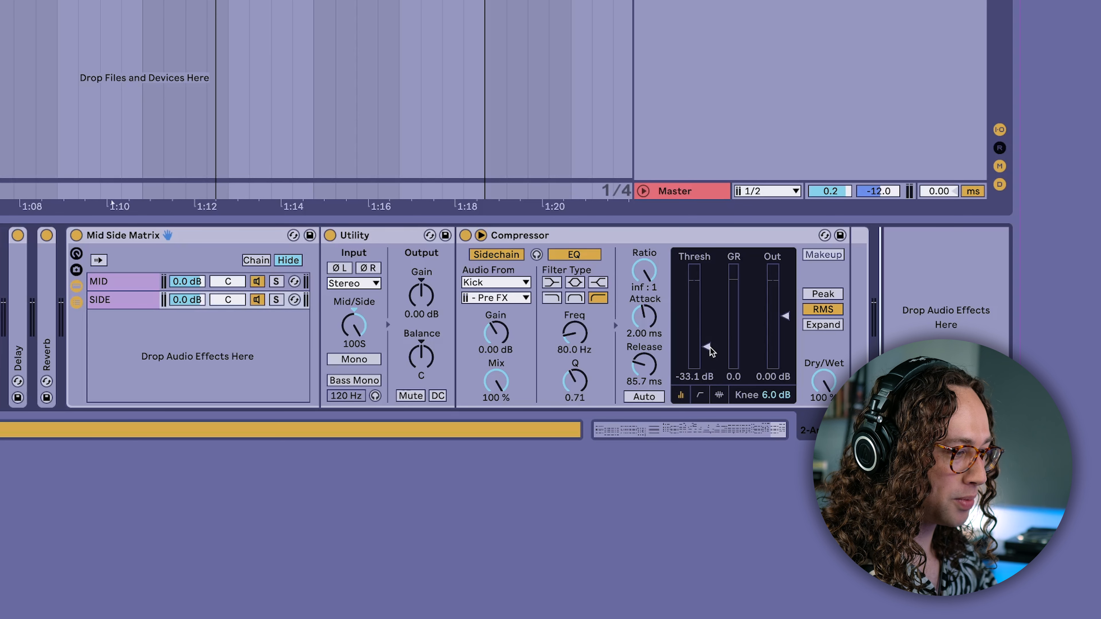
# - Set the SIDE Compressor's threshold to -21.9 dB and release to 30.7 ms, checking the chain soloed and unsoloed in playback
pyautogui.moveTo(710, 351); pyautogui.dragTo(707, 331)
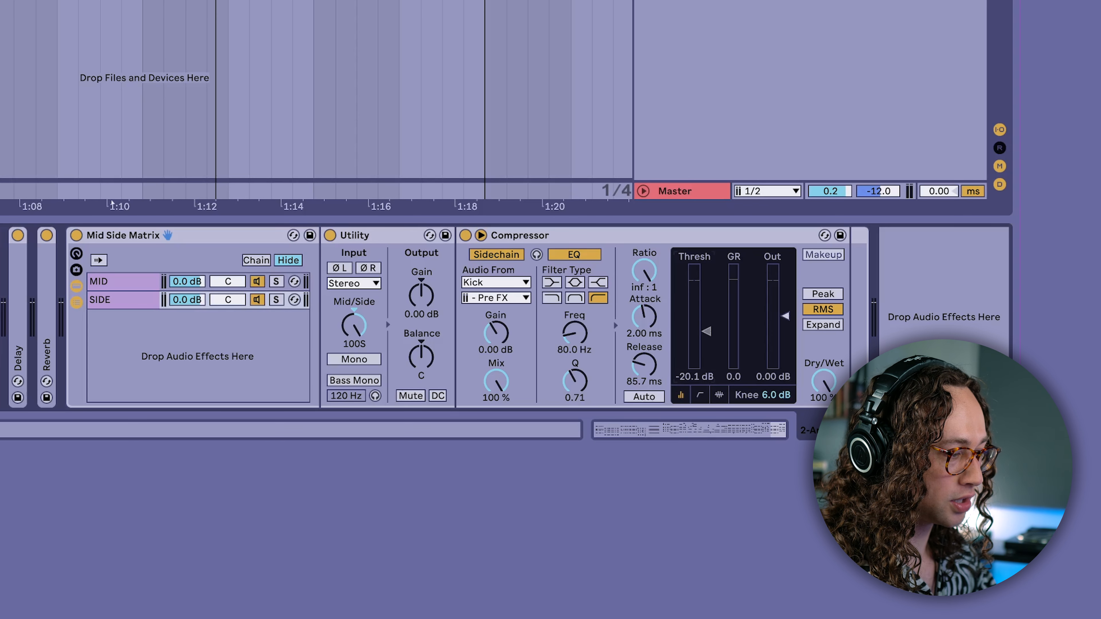
pyautogui.press('space')
pyautogui.moveTo(707, 342); pyautogui.dragTo(706, 344)
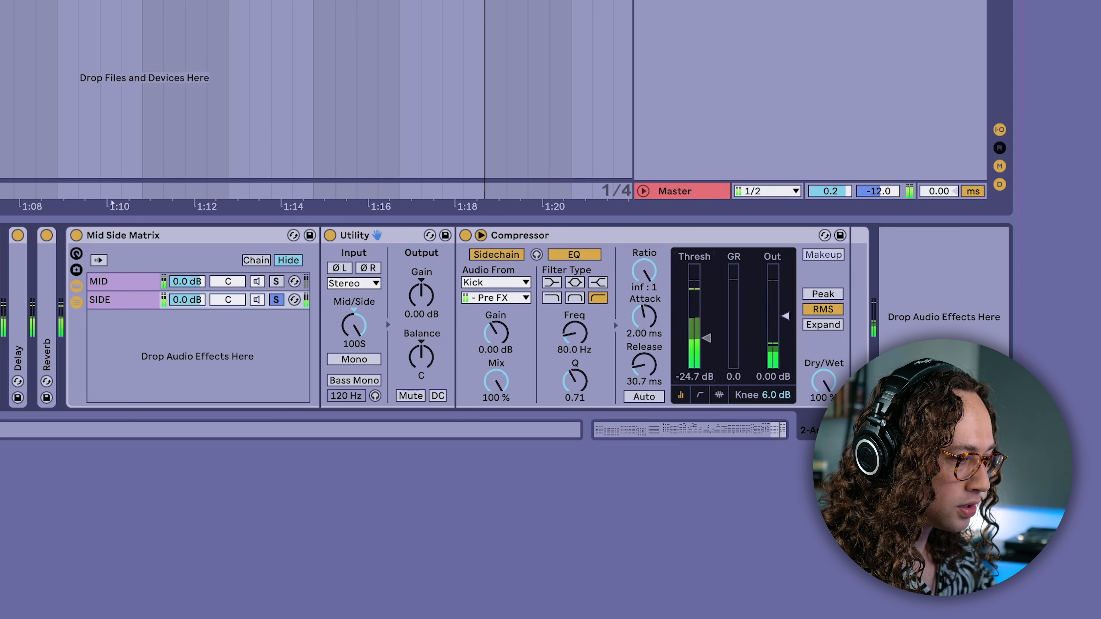
pyautogui.moveTo(706, 336); pyautogui.dragTo(707, 334)
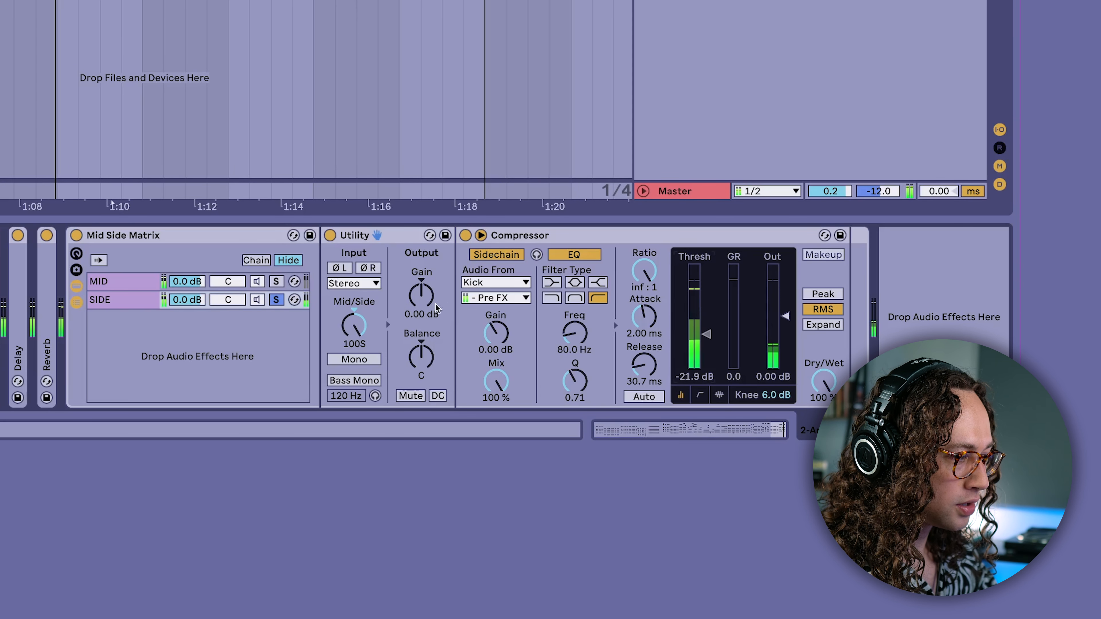
pyautogui.click(276, 301)
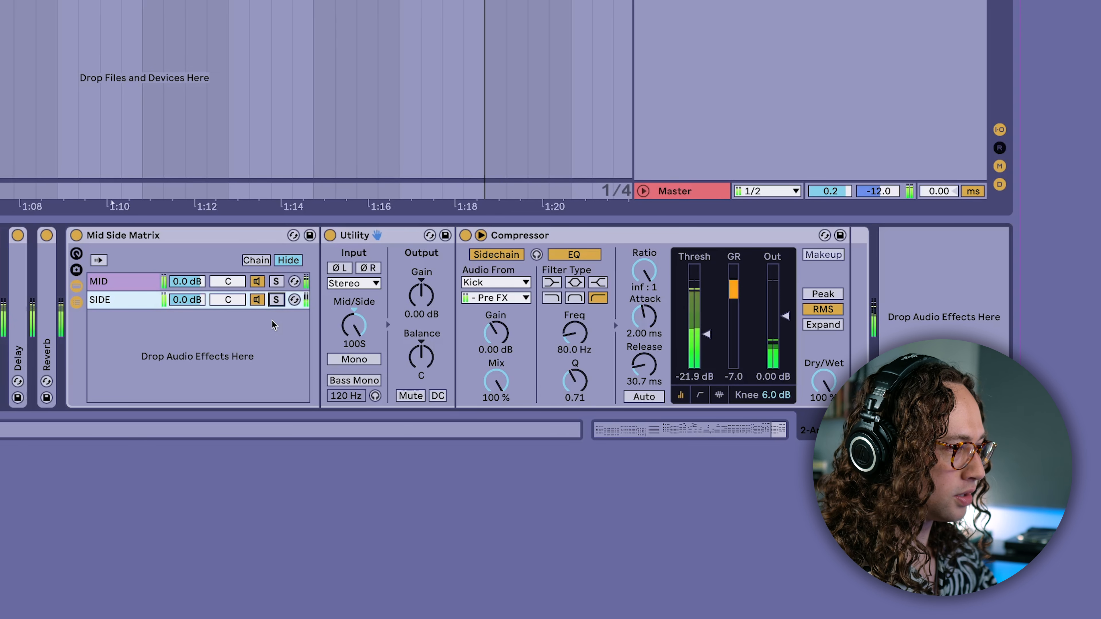
pyautogui.press('space')
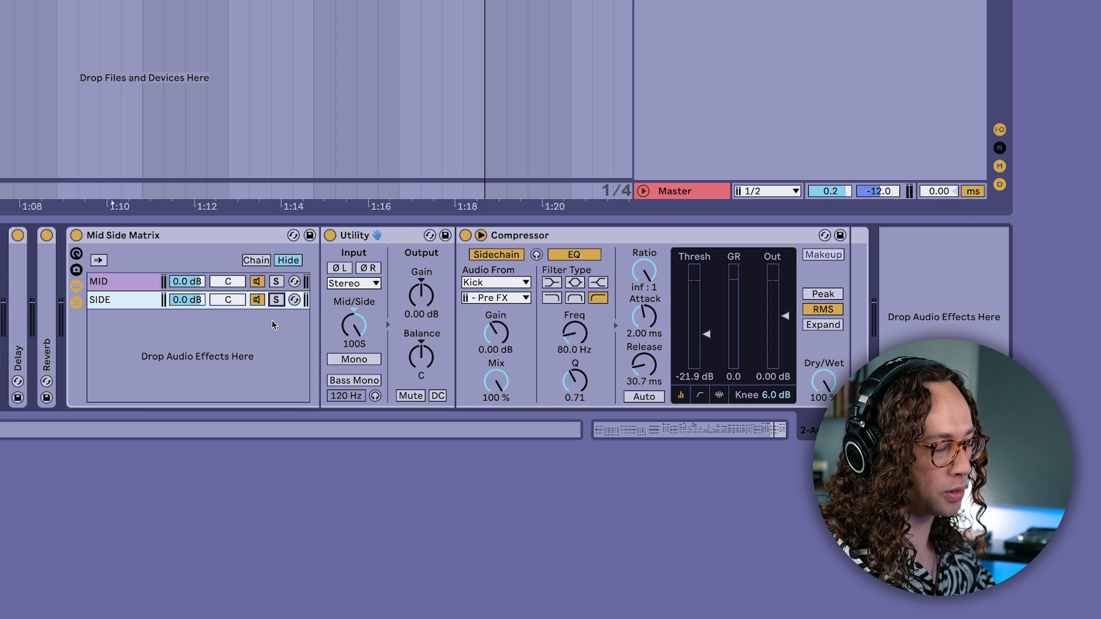
pyautogui.click(556, 239)
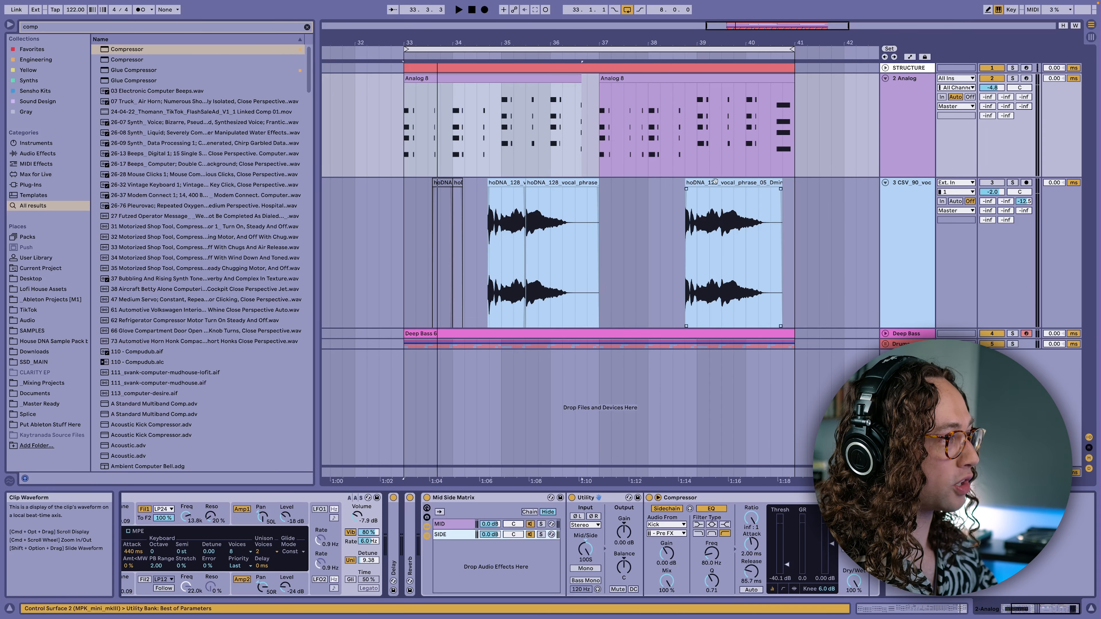
# - Try raising the SIDE chain's volume to 3.5 dB while the Analog part plays from bar 33
pyautogui.click(407, 126)
pyautogui.press('space')
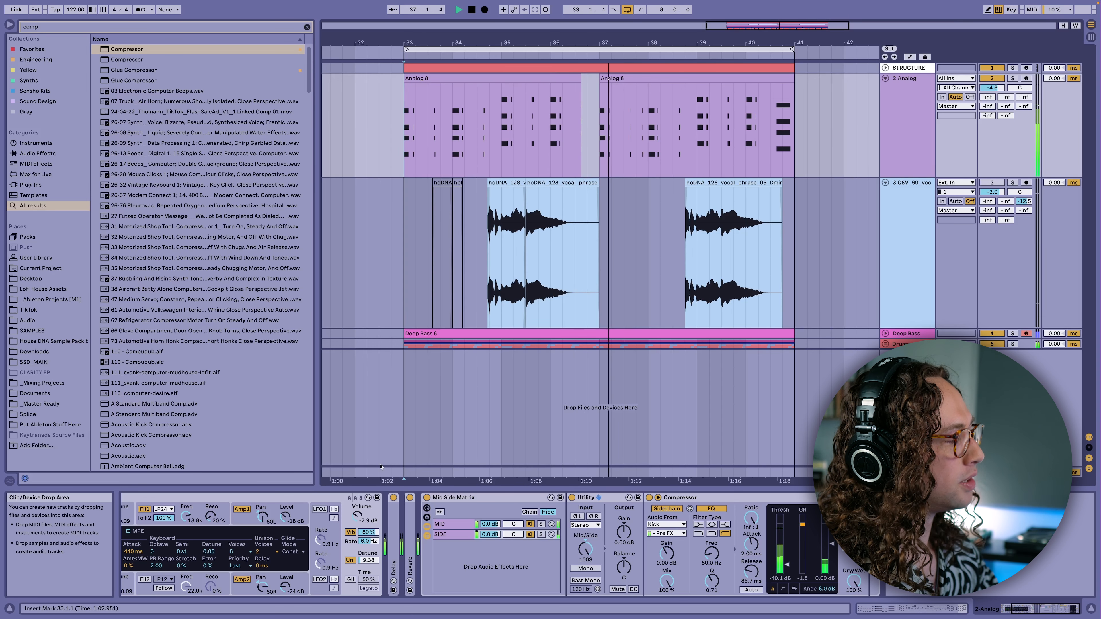
pyautogui.moveTo(490, 534); pyautogui.dragTo(490, 522)
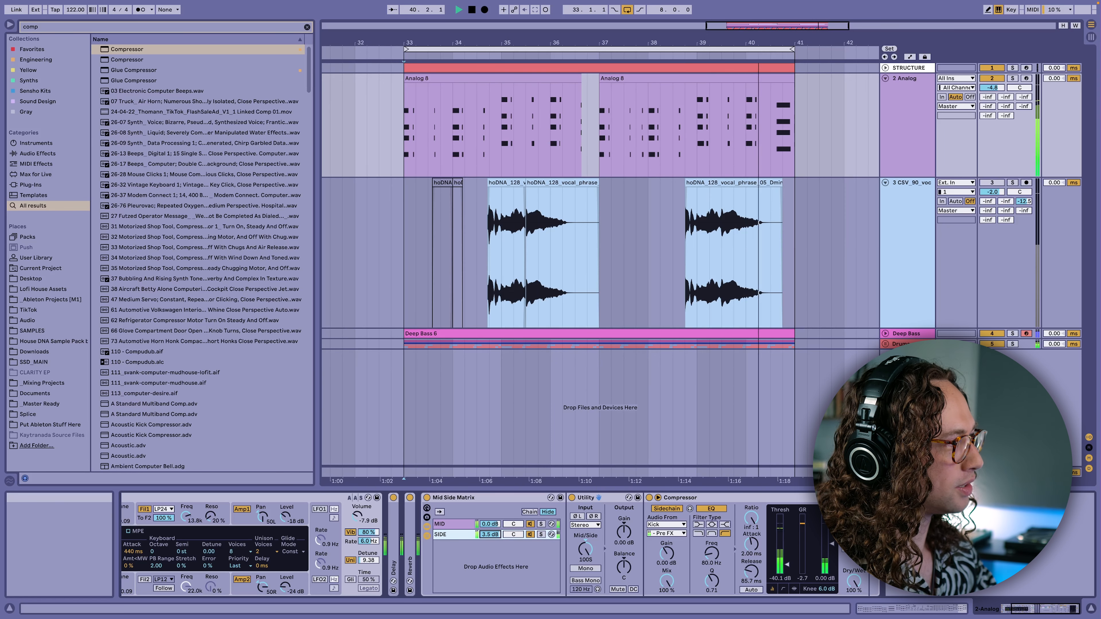
pyautogui.press('space')
pyautogui.press('super+z')
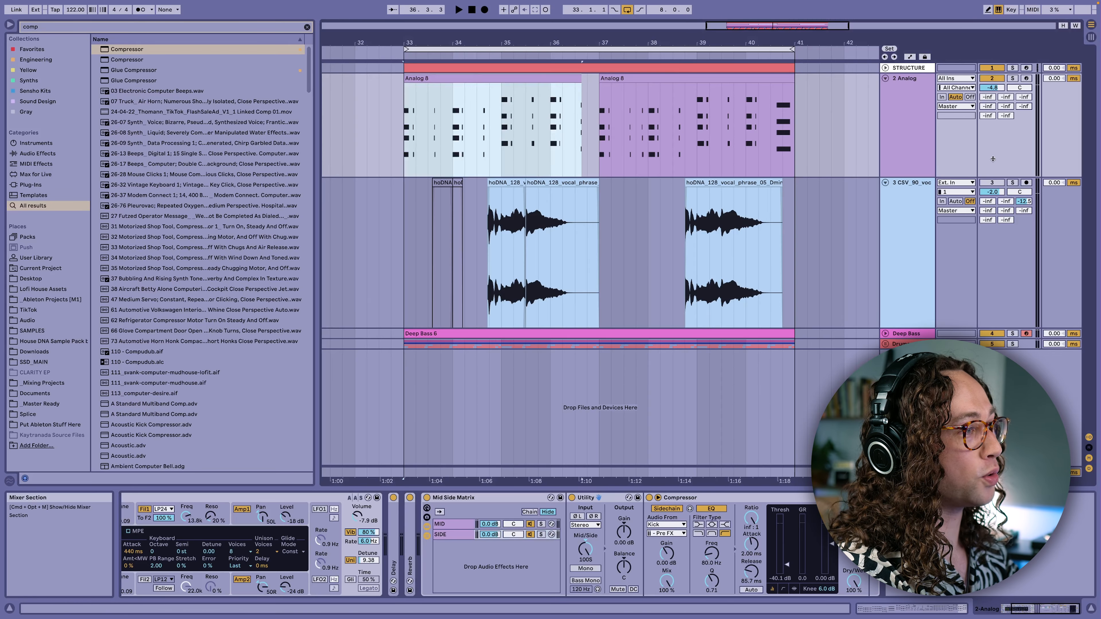
# - Select bars 33 to 41 across the Analog and vocal tracks and play that section
pyautogui.click(815, 211)
pyautogui.keyDown('shift'); pyautogui.click(799, 218); pyautogui.keyUp('shift')
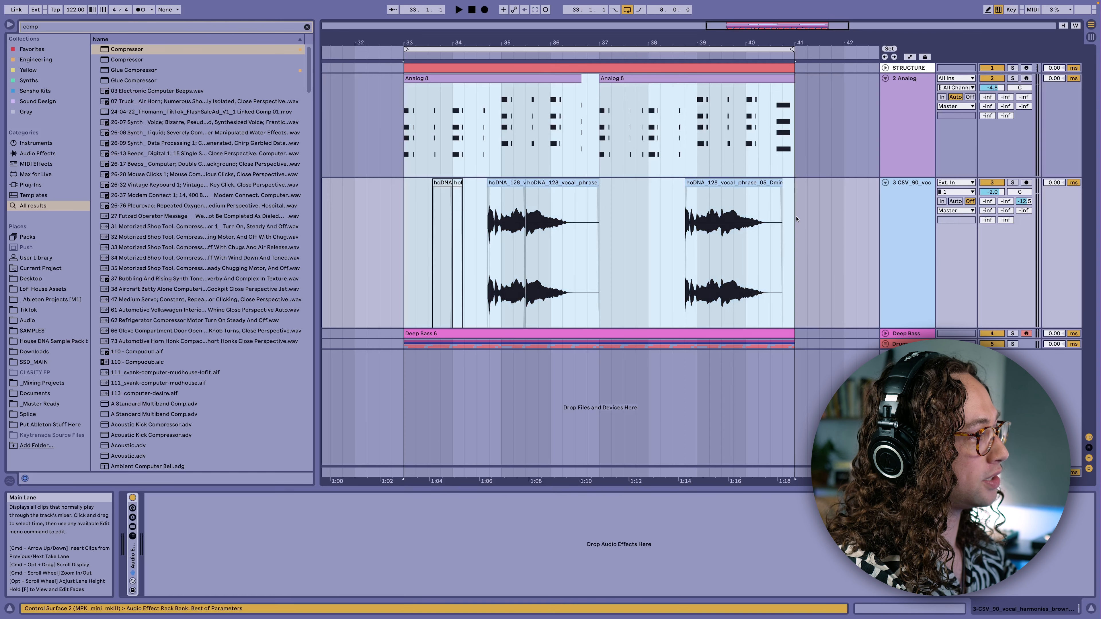
pyautogui.press('space')
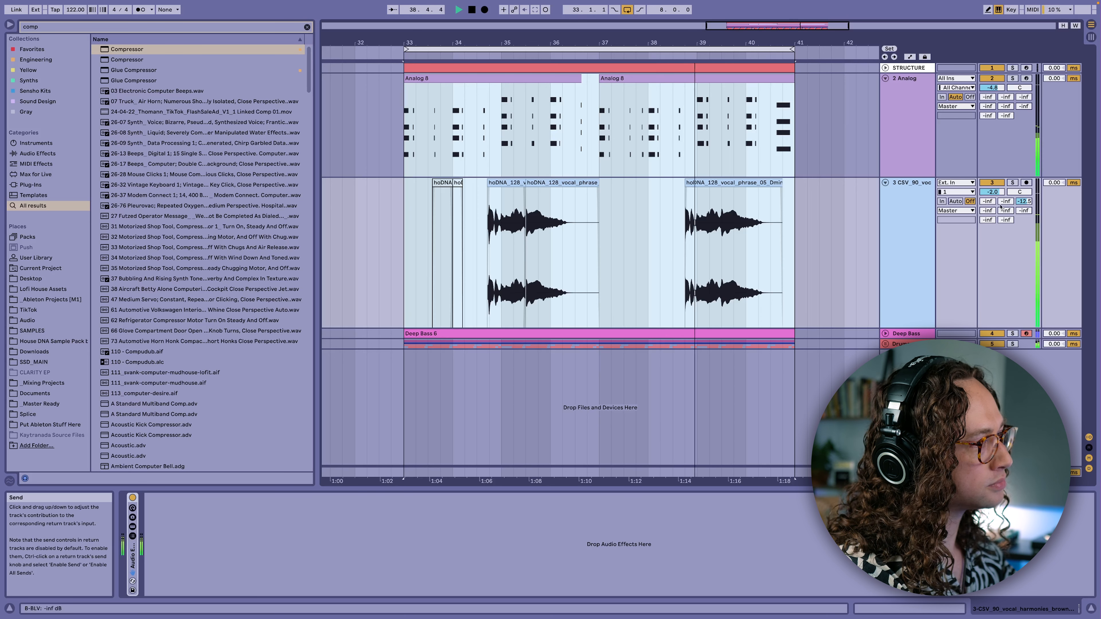
# - Lower the vocal track's volume to -3.2 dB
pyautogui.moveTo(992, 192); pyautogui.dragTo(992, 196)
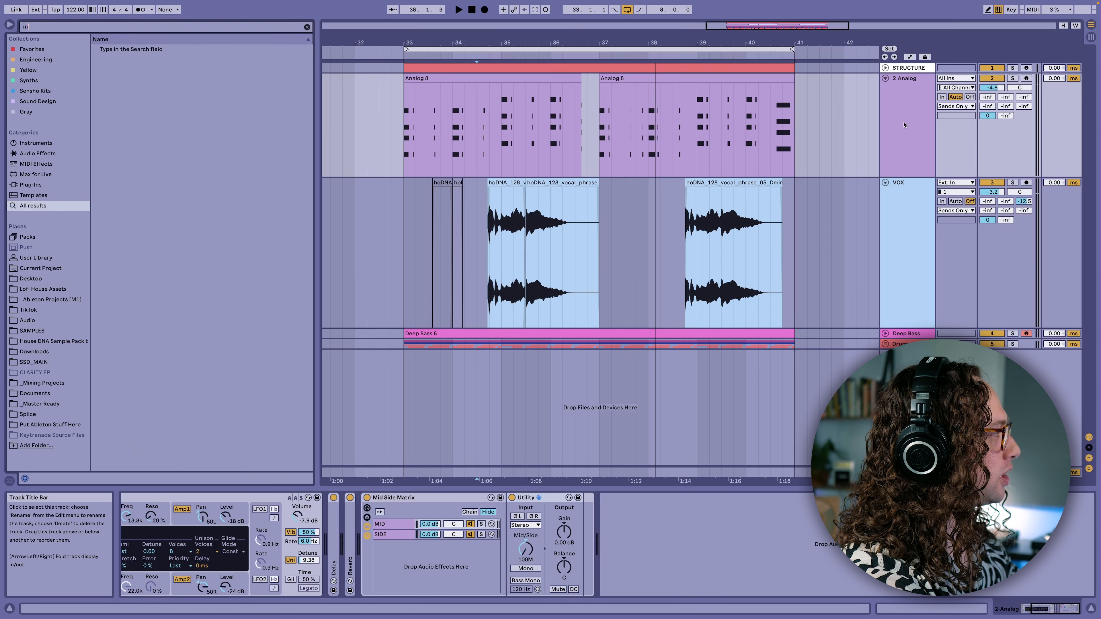
# - Add Multiband Dynamics after the Utility in the MID chain of the Analog track's Mid Side Matrix rack
pyautogui.write('multi')
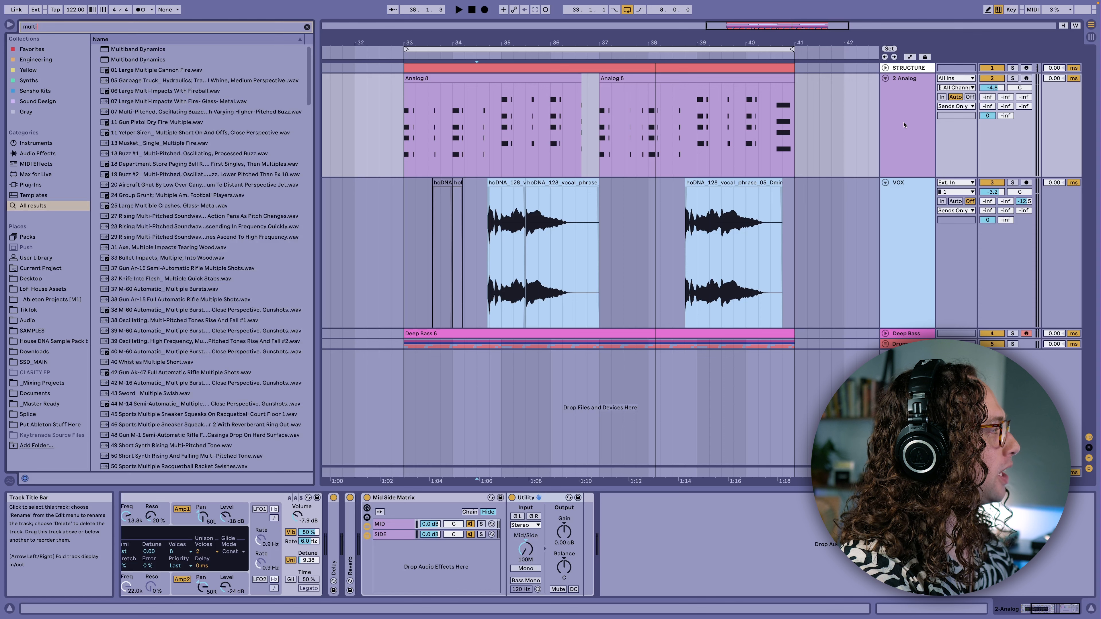
pyautogui.click(129, 49)
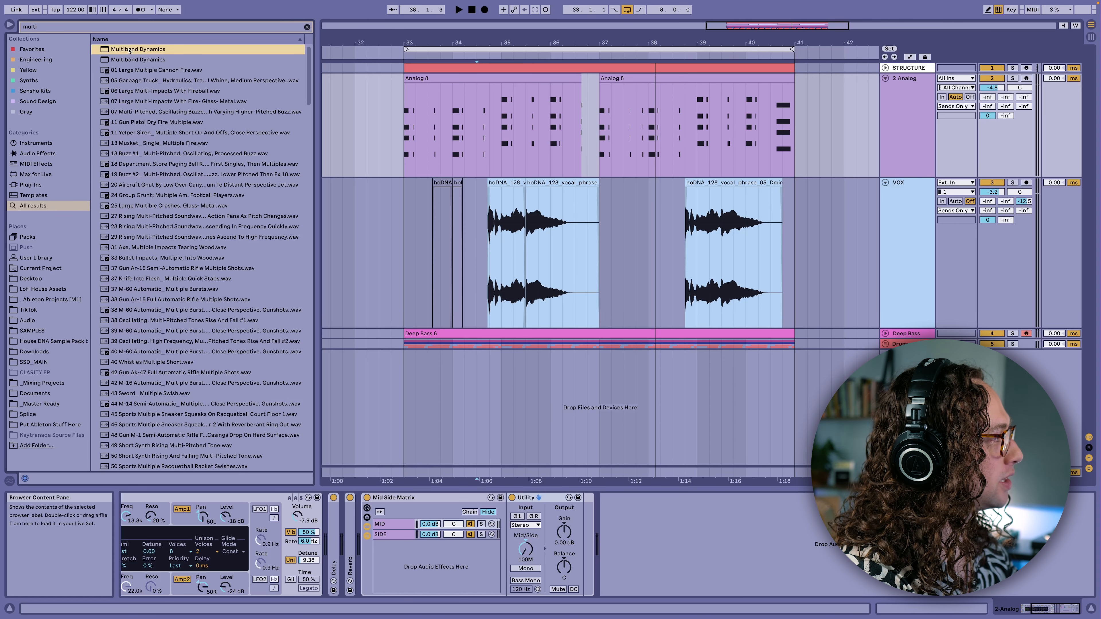
pyautogui.moveTo(190, 74); pyautogui.dragTo(589, 540)
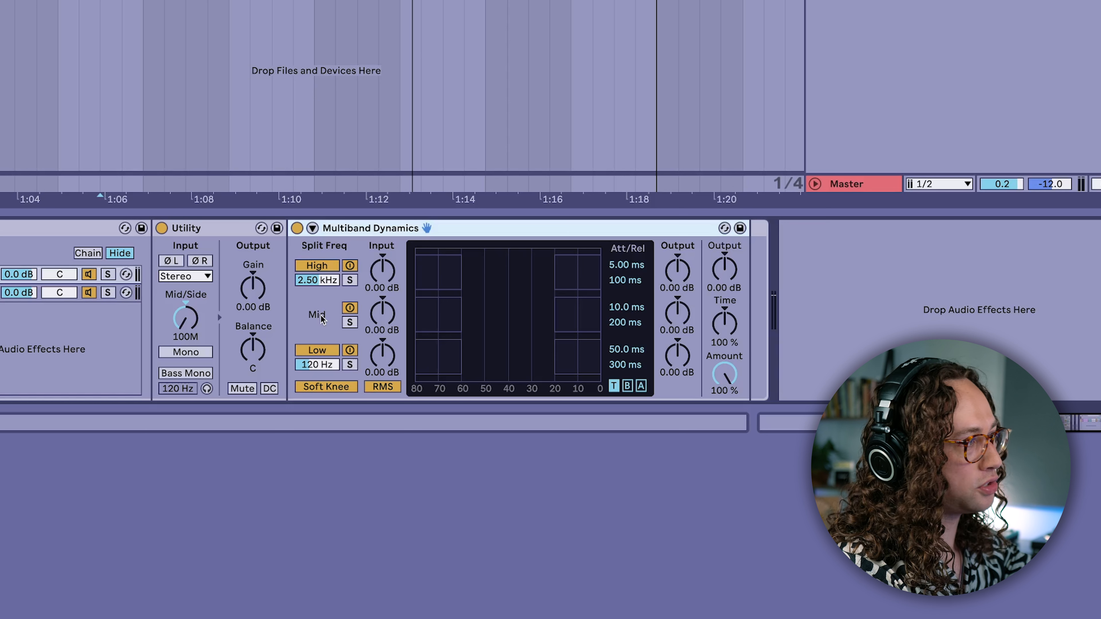
# - Enable the Multiband Dynamics sidechain and feed it from the VOX track
pyautogui.click(312, 228)
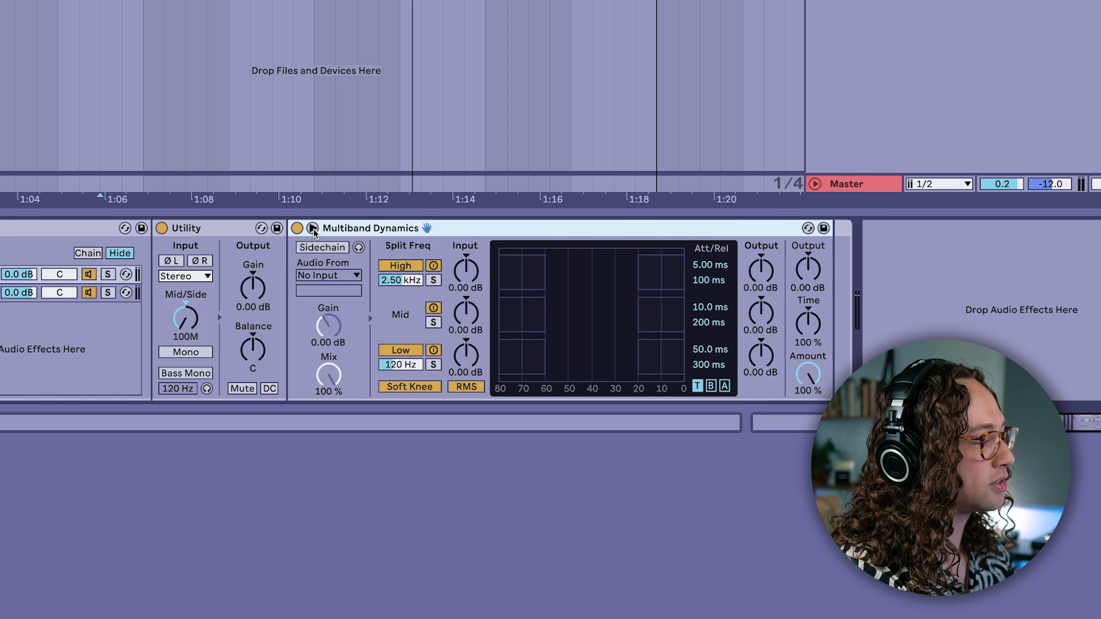
pyautogui.click(322, 248)
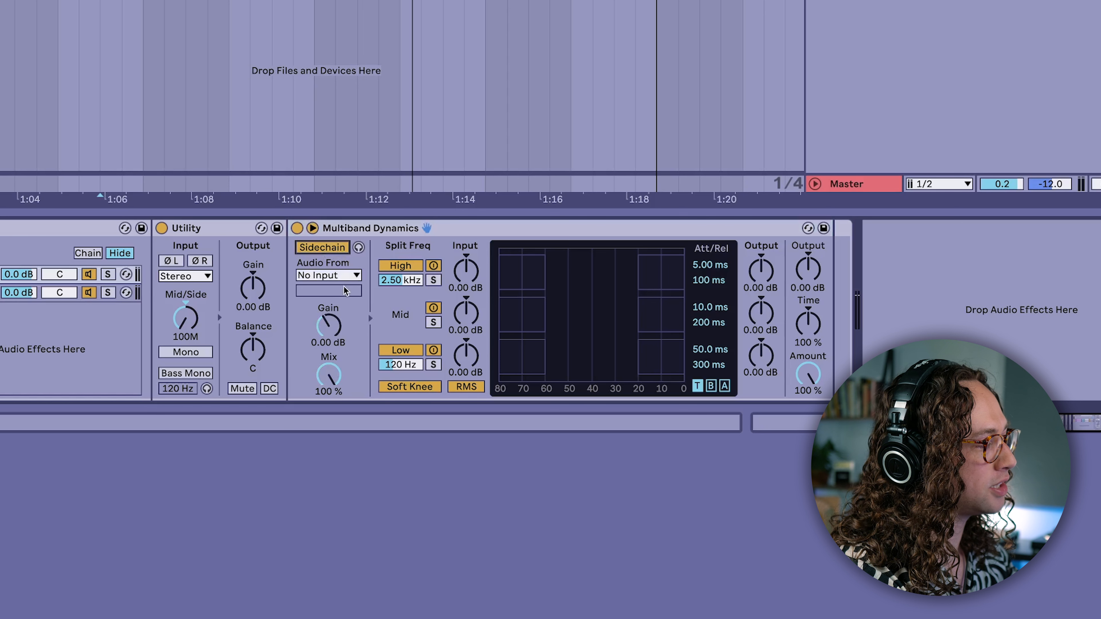
pyautogui.click(345, 277)
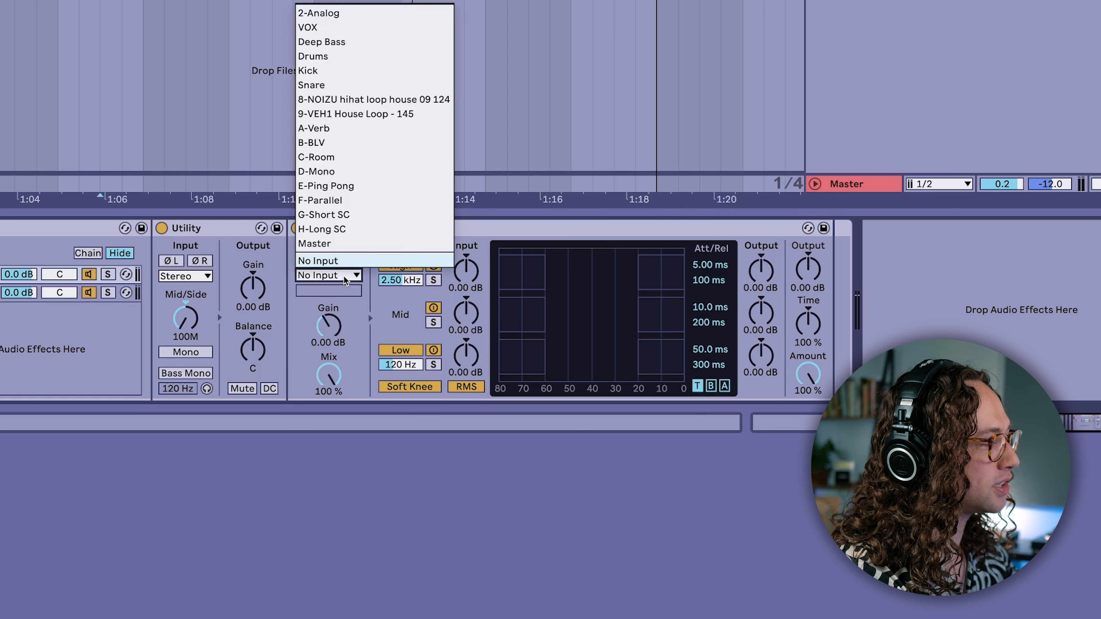
pyautogui.click(376, 29)
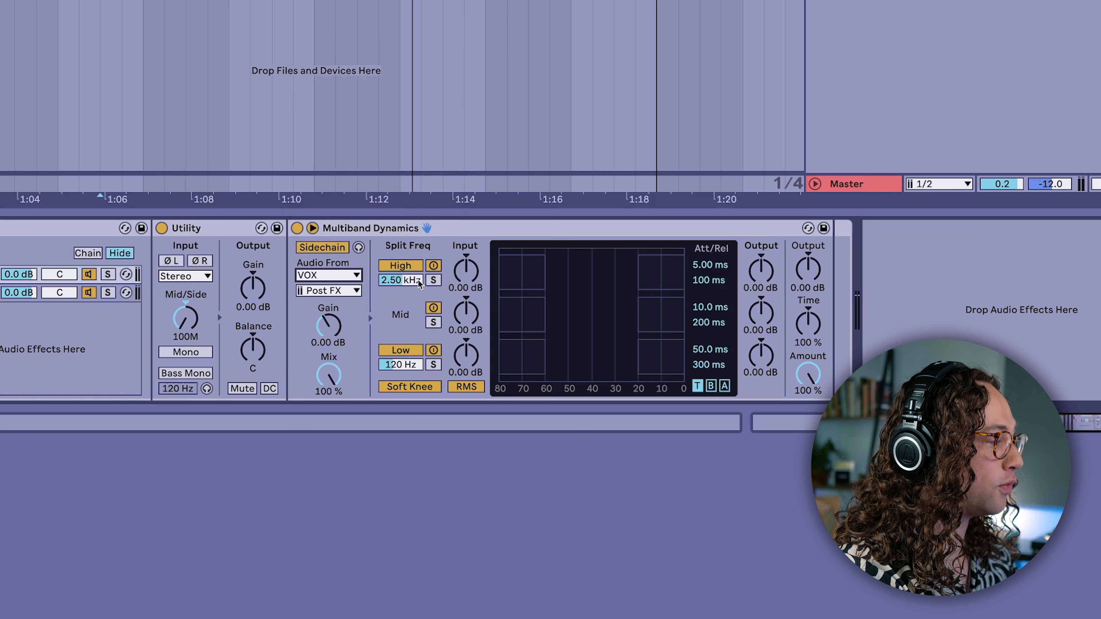
# - Deactivate the High and Low bands and narrow the Mid band to 209 Hz–1.71 kHz by ear, finishing with its solo off
pyautogui.click(434, 266)
pyautogui.click(434, 351)
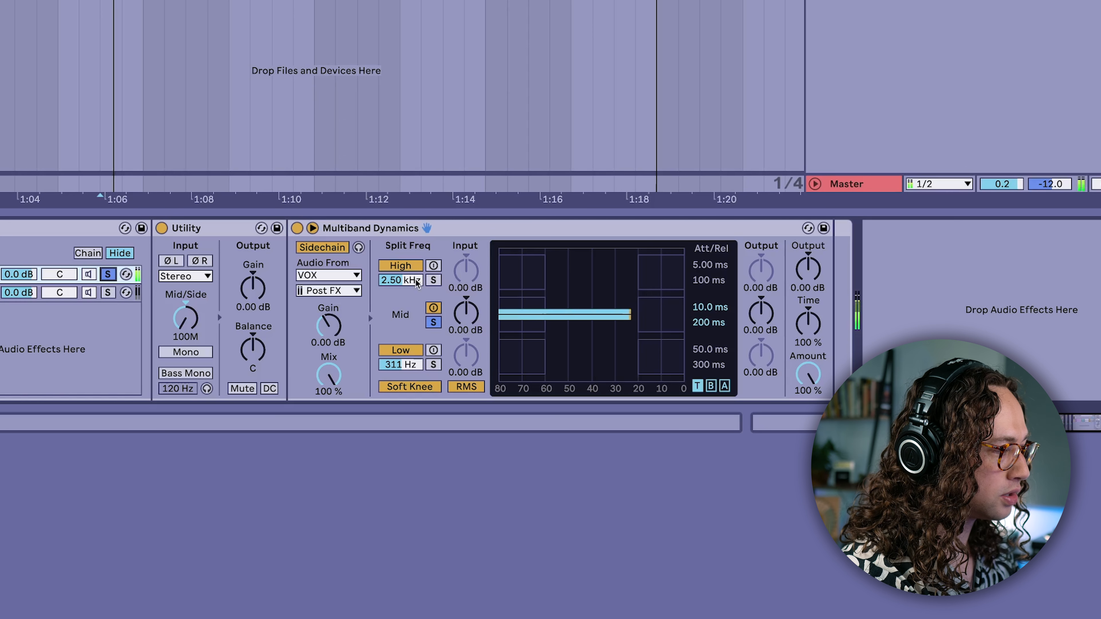
pyautogui.moveTo(408, 281); pyautogui.dragTo(407, 290)
pyautogui.moveTo(412, 366); pyautogui.dragTo(413, 372)
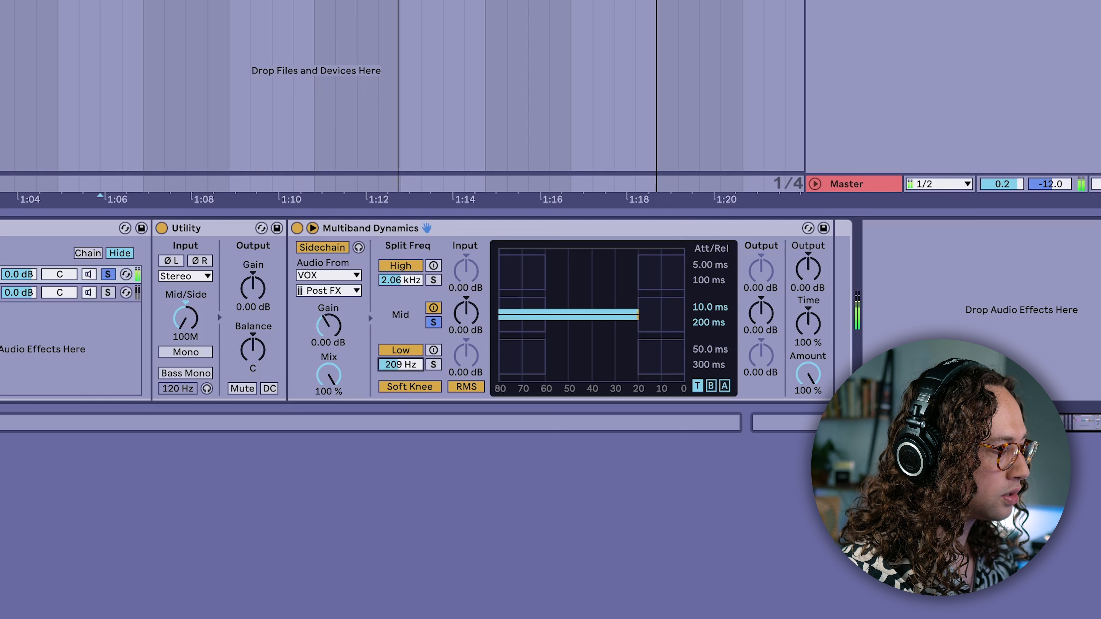
pyautogui.click(408, 280)
pyautogui.moveTo(408, 280); pyautogui.dragTo(408, 287)
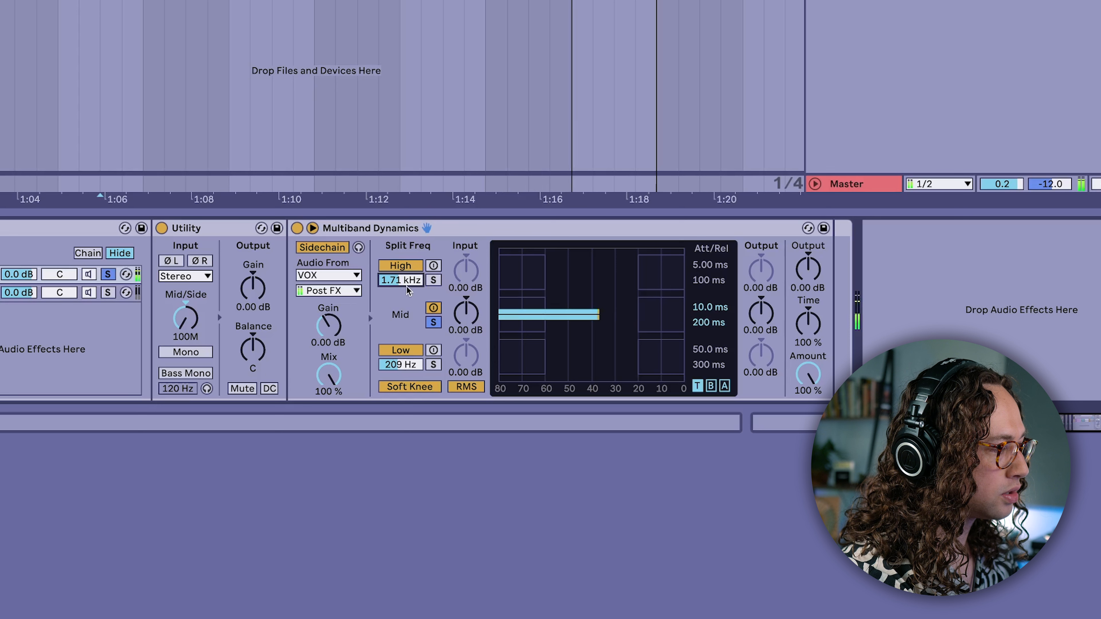
pyautogui.press('space')
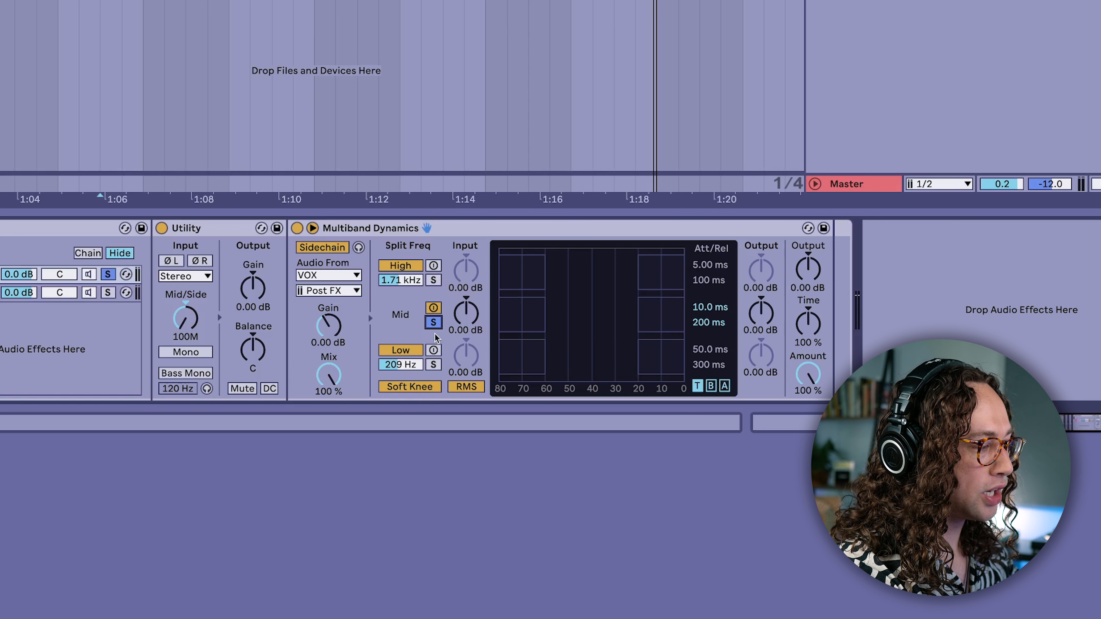
pyautogui.click(433, 325)
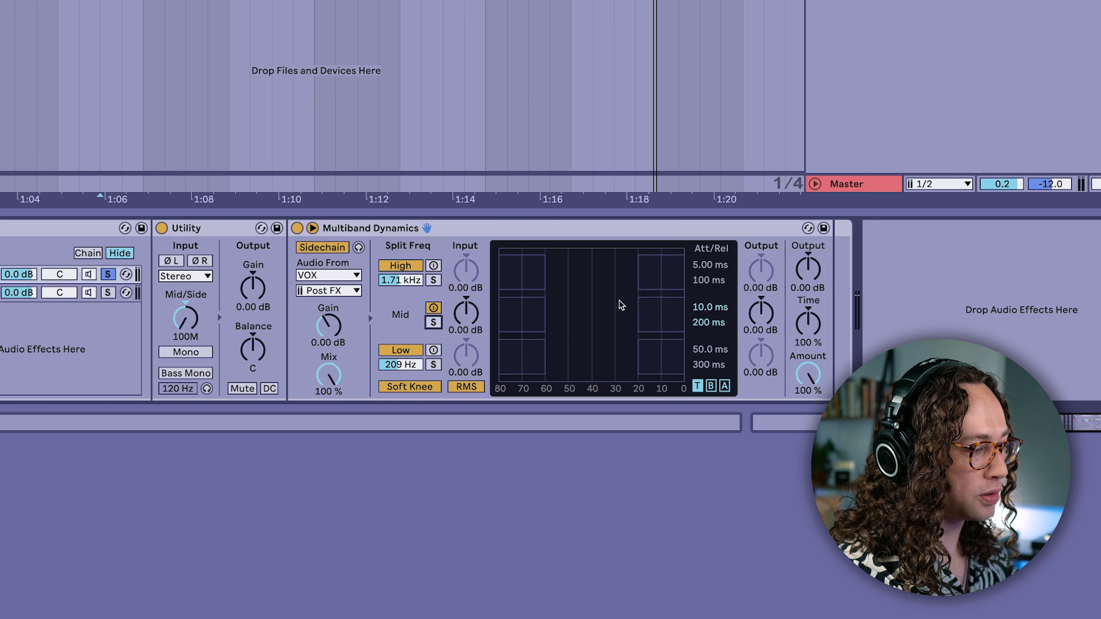
# - Set the Mid band's Above ratio to 1:2.67 and its Above threshold to -22.5 dB, checking the compression in playback
pyautogui.click(724, 386)
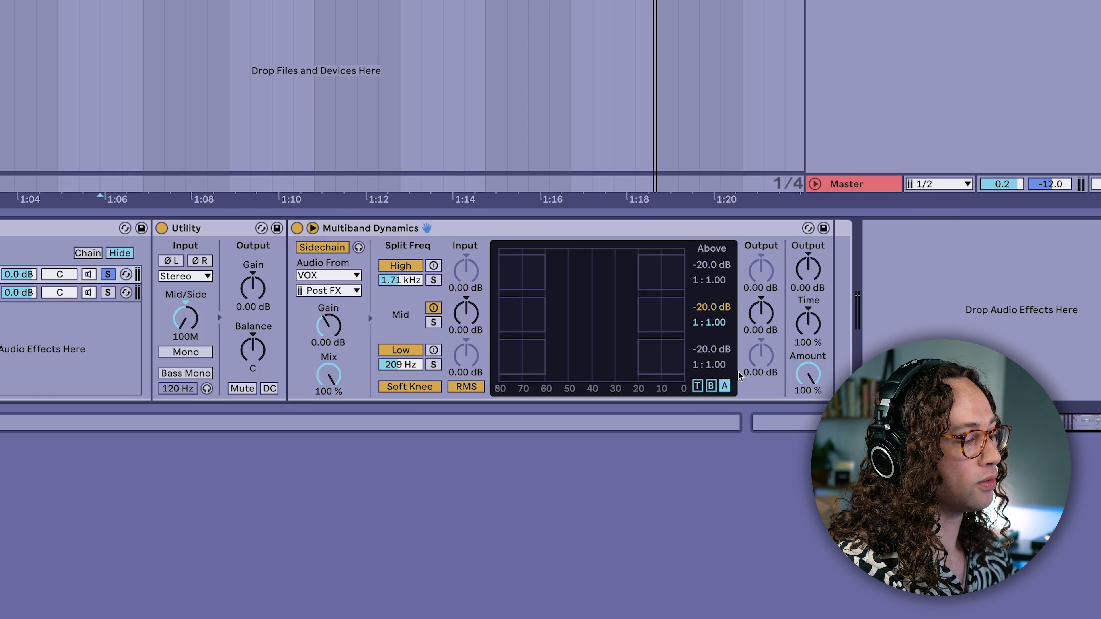
pyautogui.moveTo(712, 326); pyautogui.dragTo(713, 290)
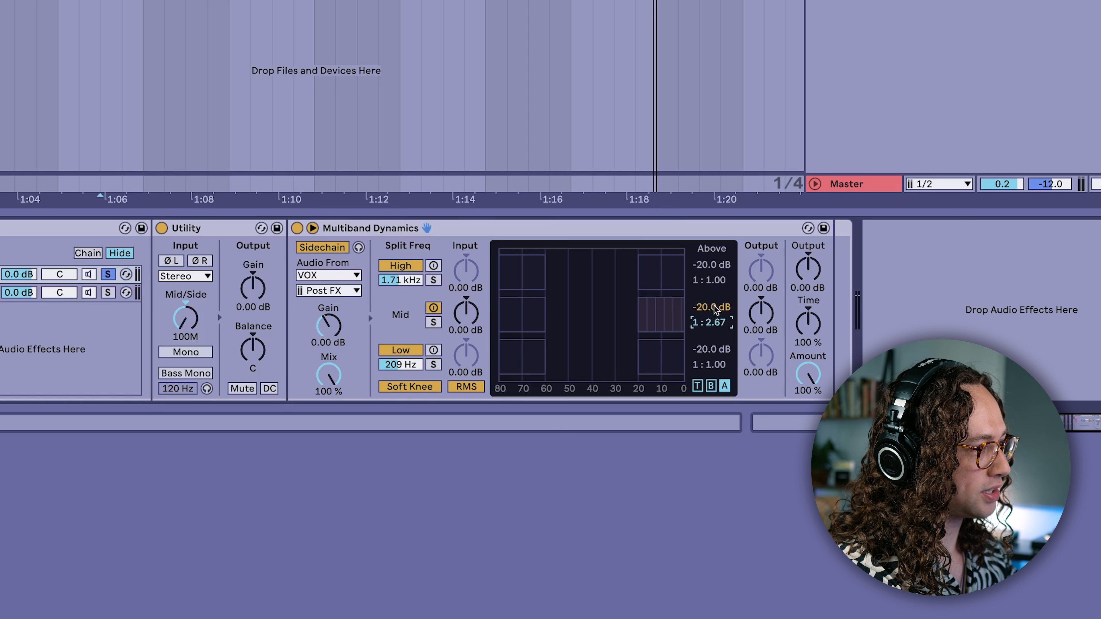
pyautogui.click(705, 73)
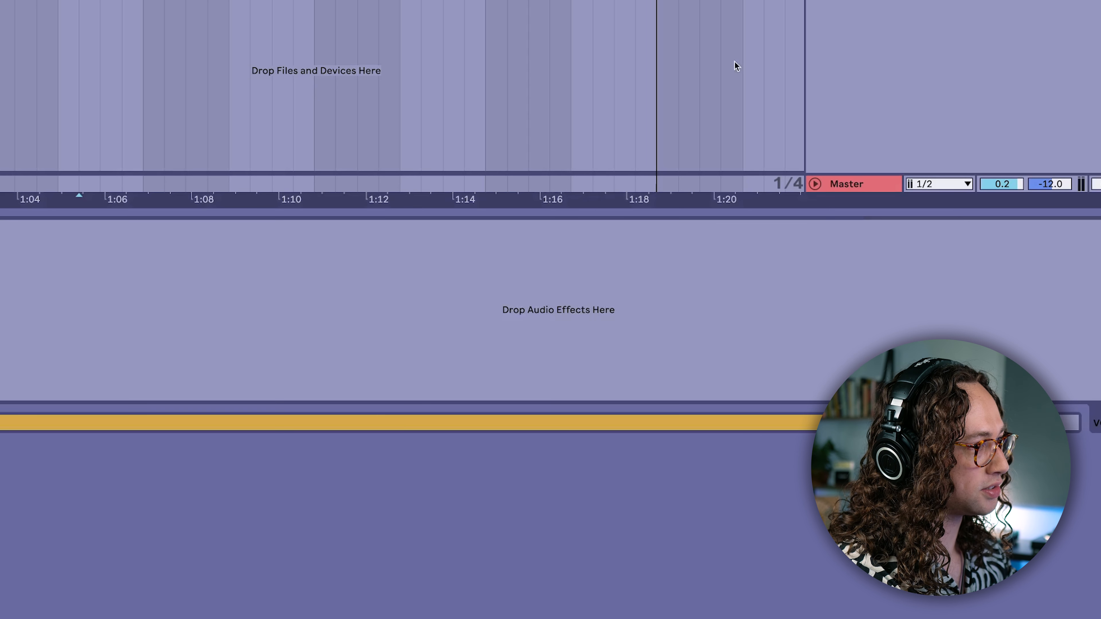
pyautogui.press('Up')
pyautogui.press('space')
pyautogui.moveTo(716, 313); pyautogui.dragTo(716, 324)
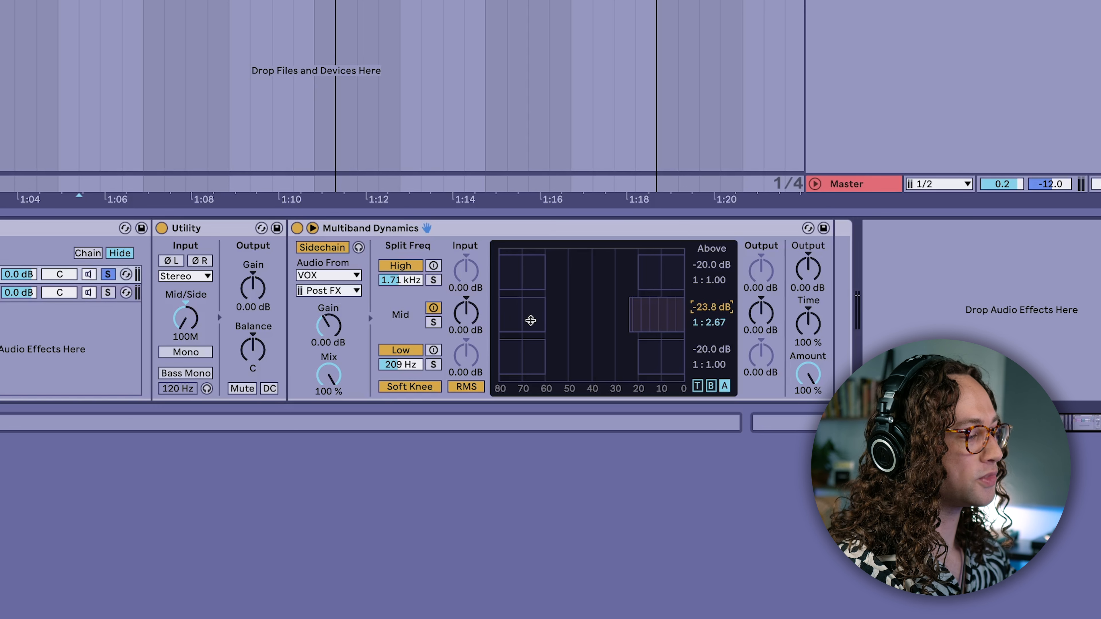
pyautogui.press('space')
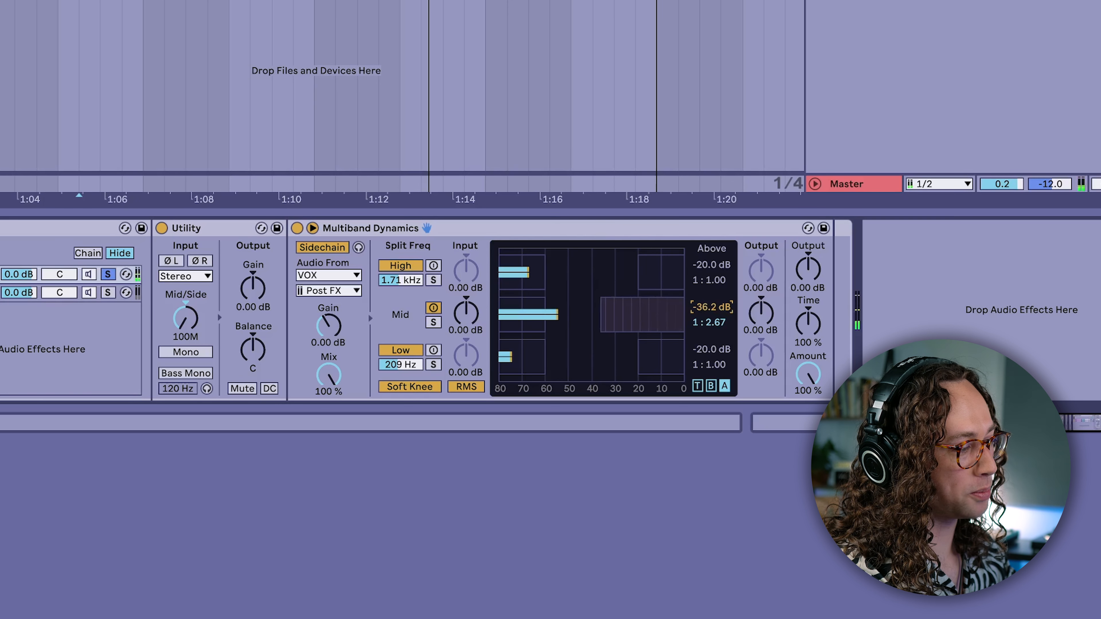
pyautogui.moveTo(712, 307); pyautogui.dragTo(712, 316)
pyautogui.press('space')
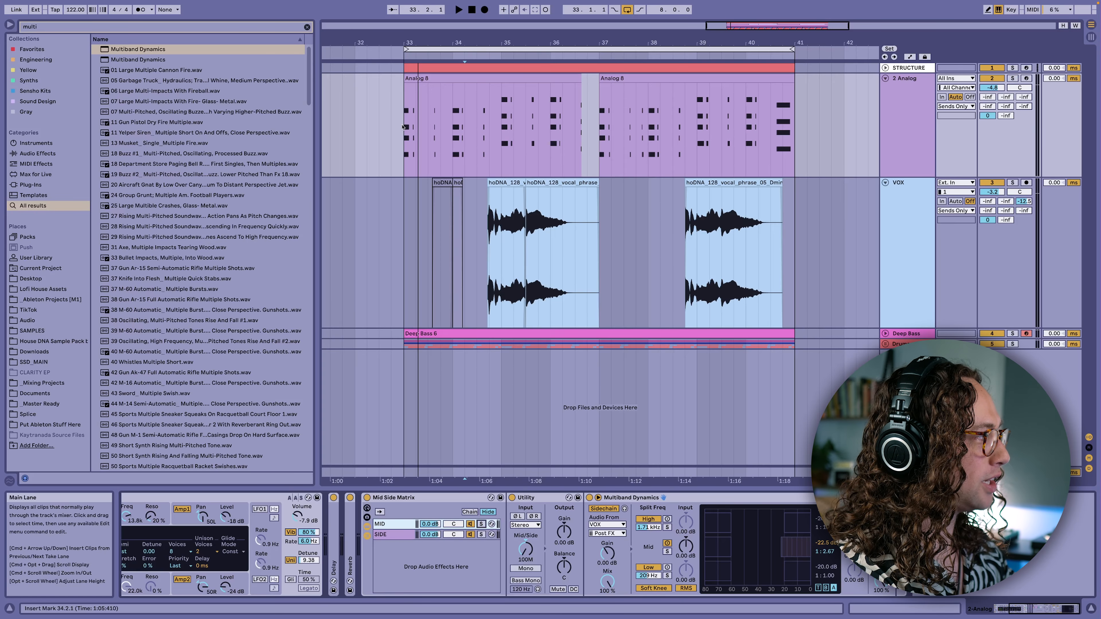
# - Select bars 33 to 41 on the Analog track and play that section to hear the vocal-driven ducking
pyautogui.moveTo(414, 138); pyautogui.dragTo(794, 121)
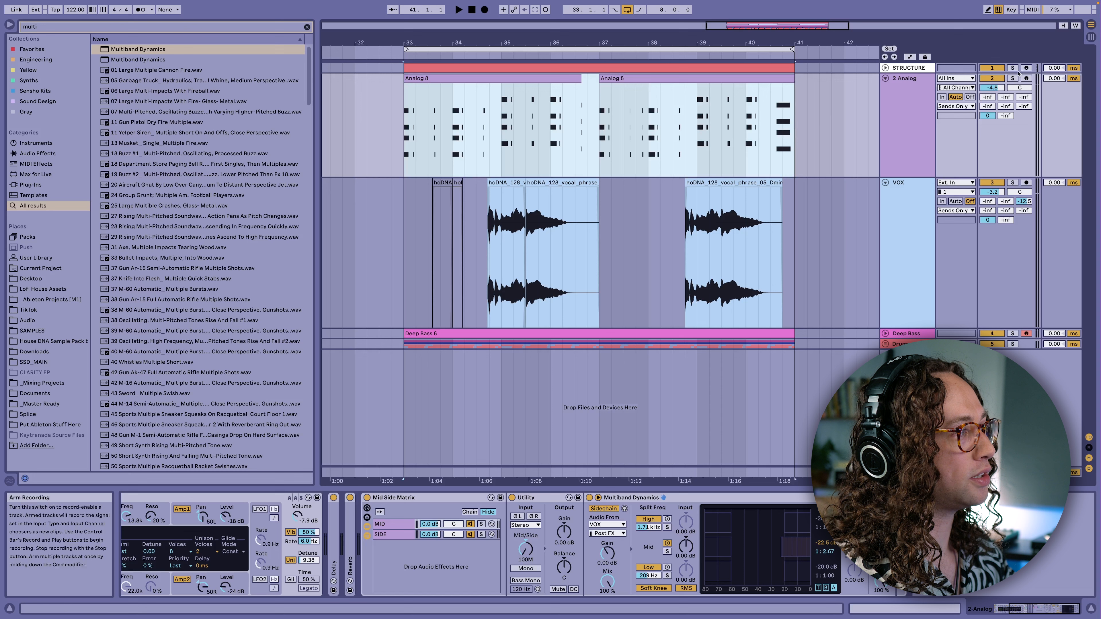
pyautogui.press('space')
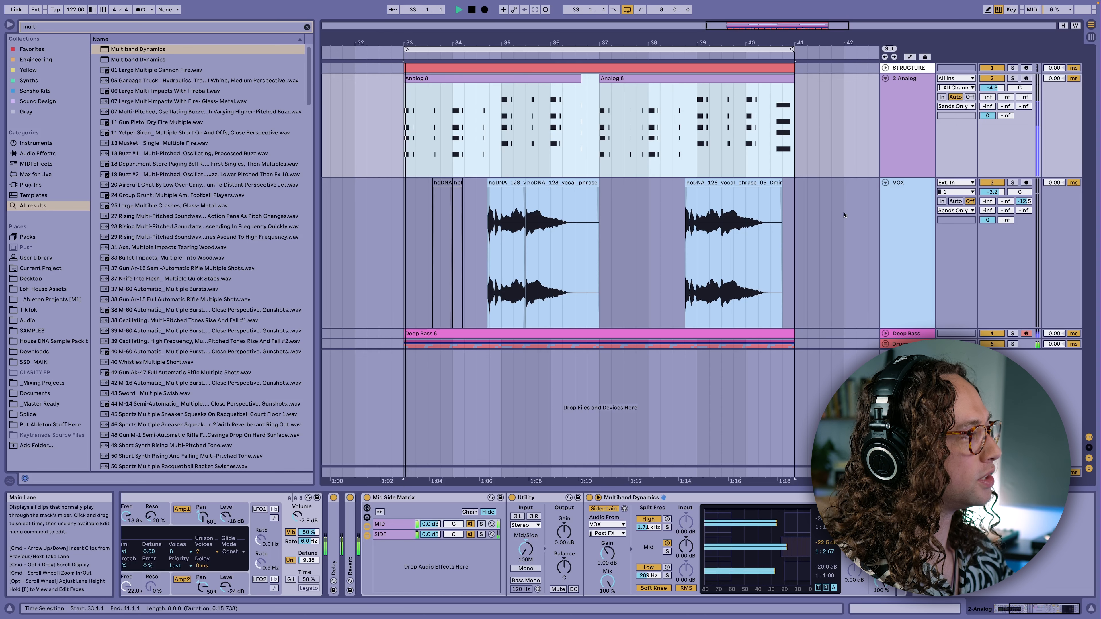